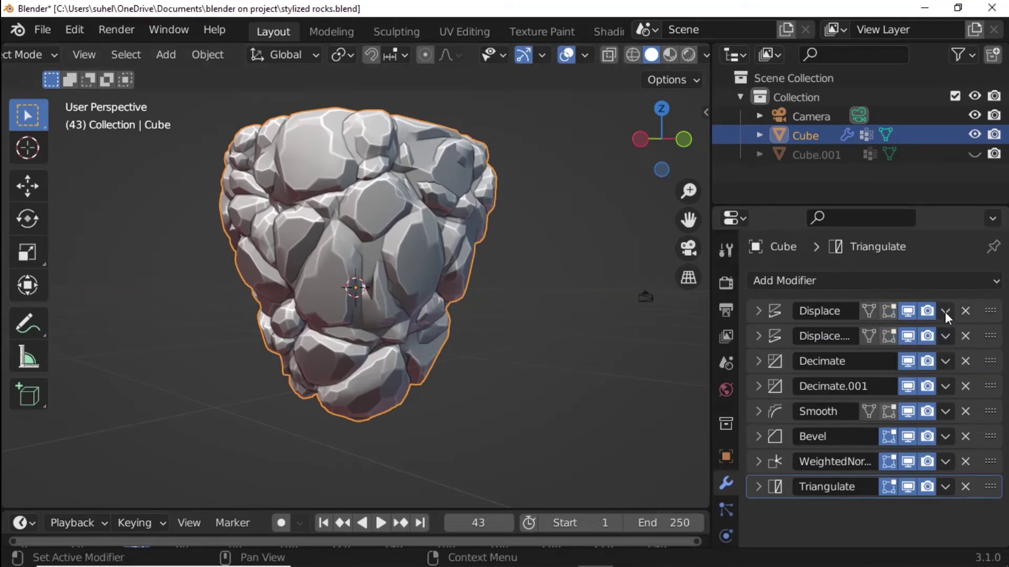
Apply the two Displace, two Decimate and Smooth modifiers on the rock.
left_click(945, 311)
left_click(872, 331)
left_click(945, 314)
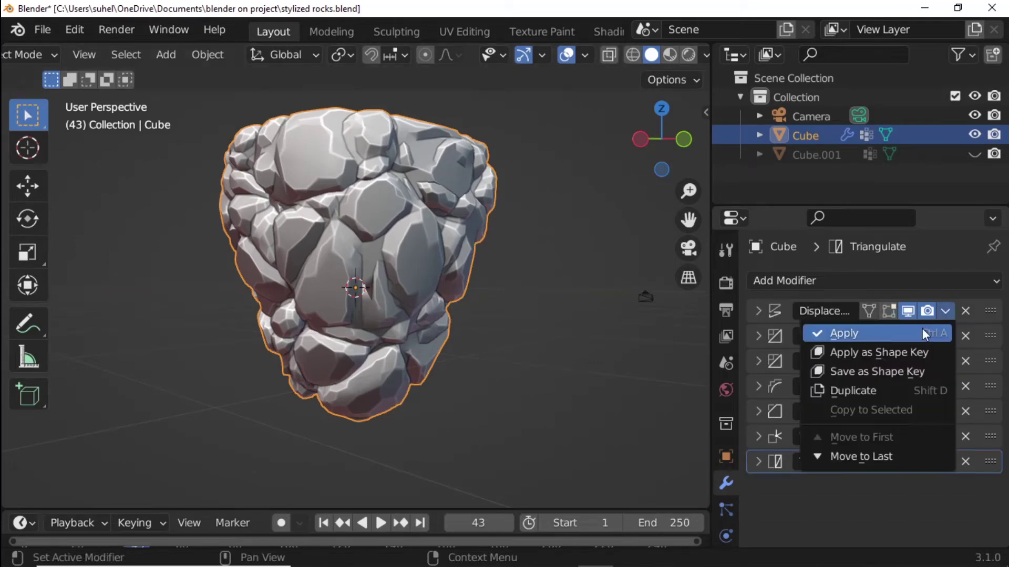
left_click(923, 331)
left_click(945, 311)
left_click(916, 336)
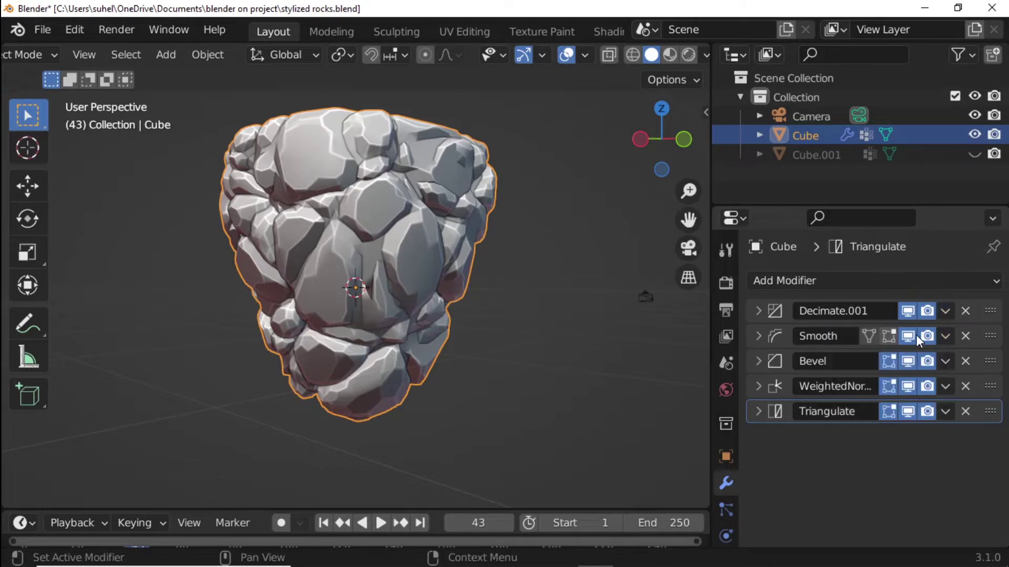
left_click(945, 310)
left_click(910, 331)
left_click(944, 311)
Apply Bevel, WeightedNormal and Triangulate, then hide Cube and show Cube.001.
left_click(904, 335)
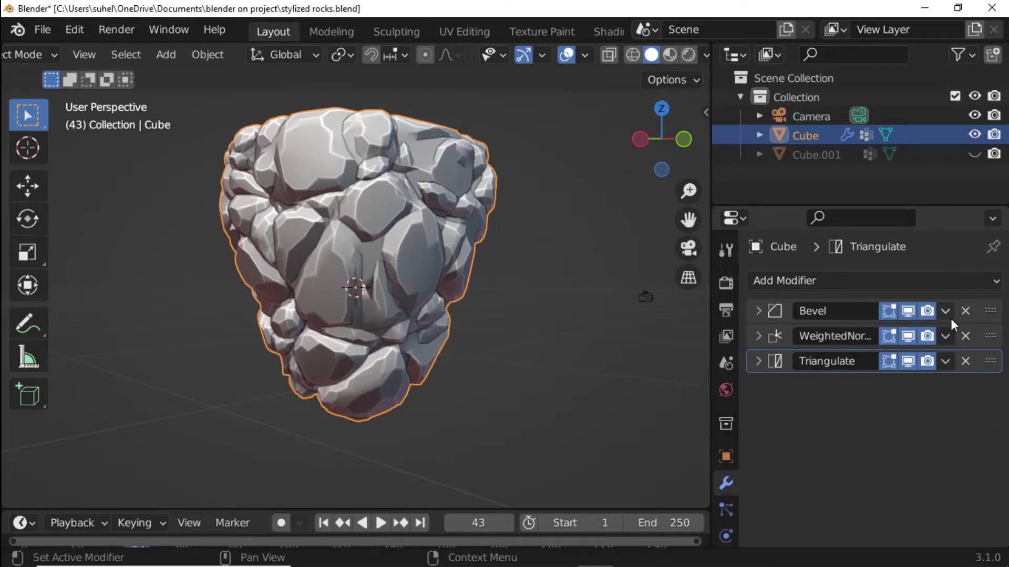
left_click(945, 311)
left_click(901, 335)
left_click(945, 310)
left_click(914, 333)
left_click(945, 311)
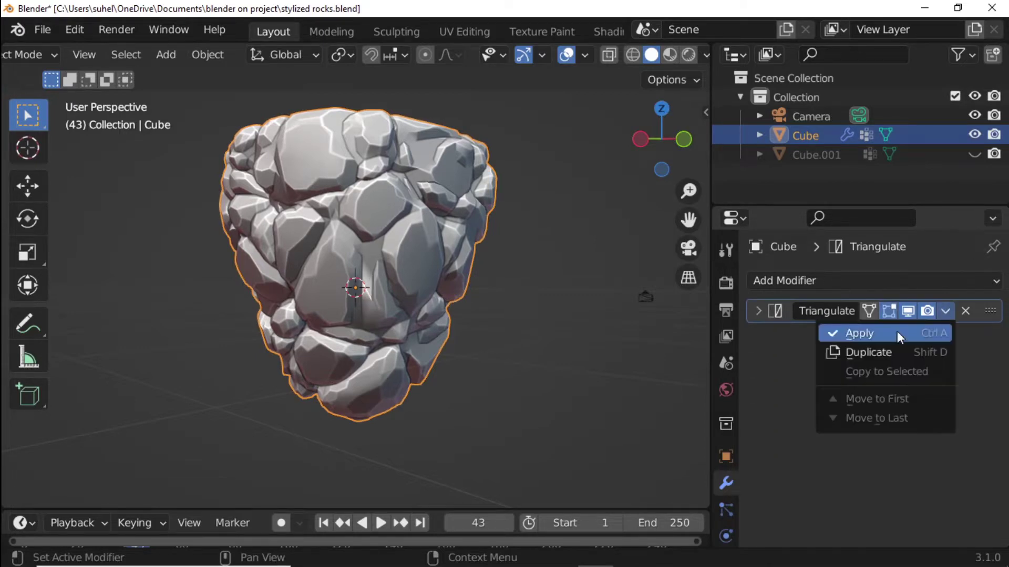
left_click(896, 332)
key("h")
key("alt+h")
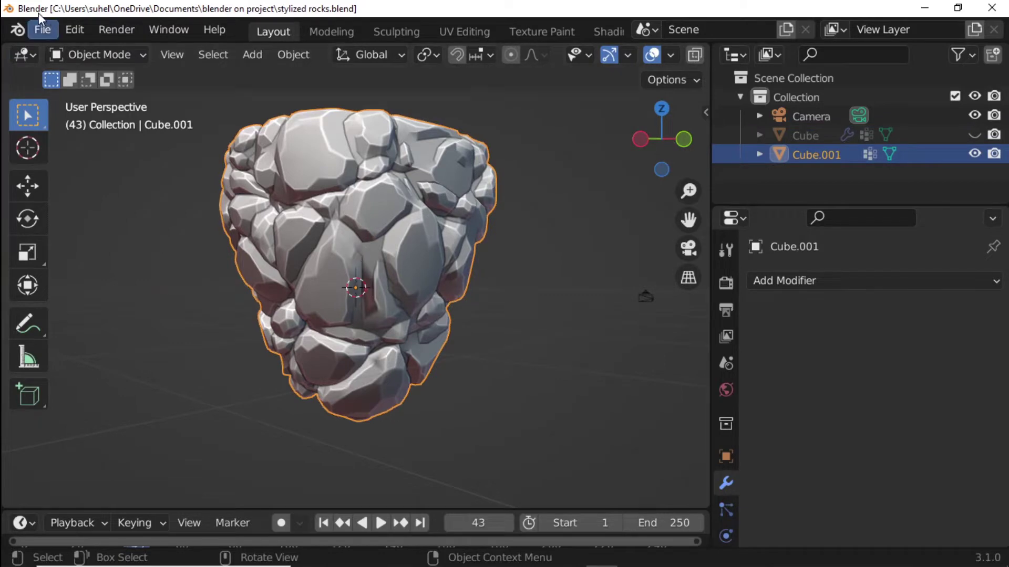
Bring up the Wavefront OBJ export dialog from the File export list.
left_click(40, 30)
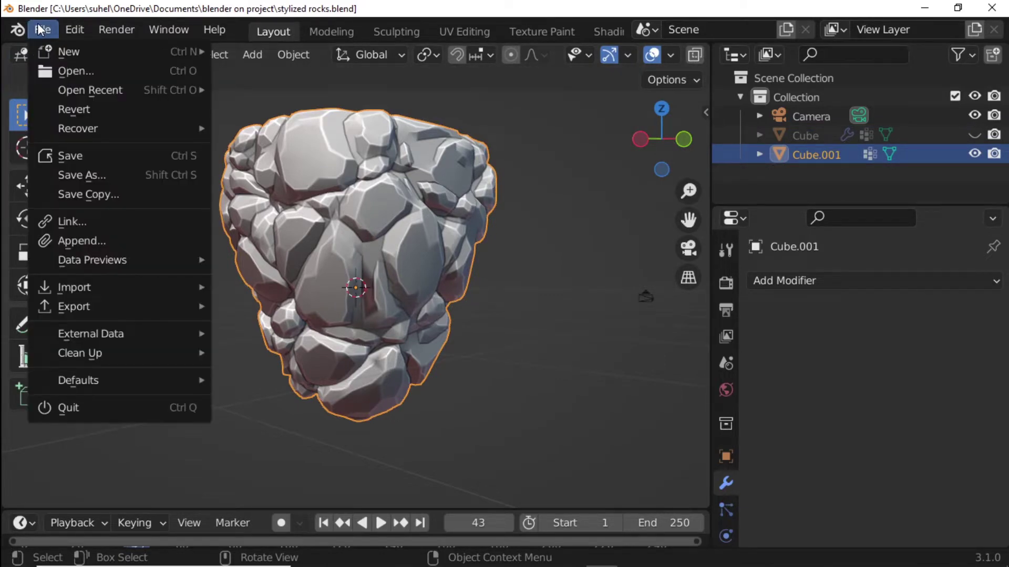
mouse_move(73, 306)
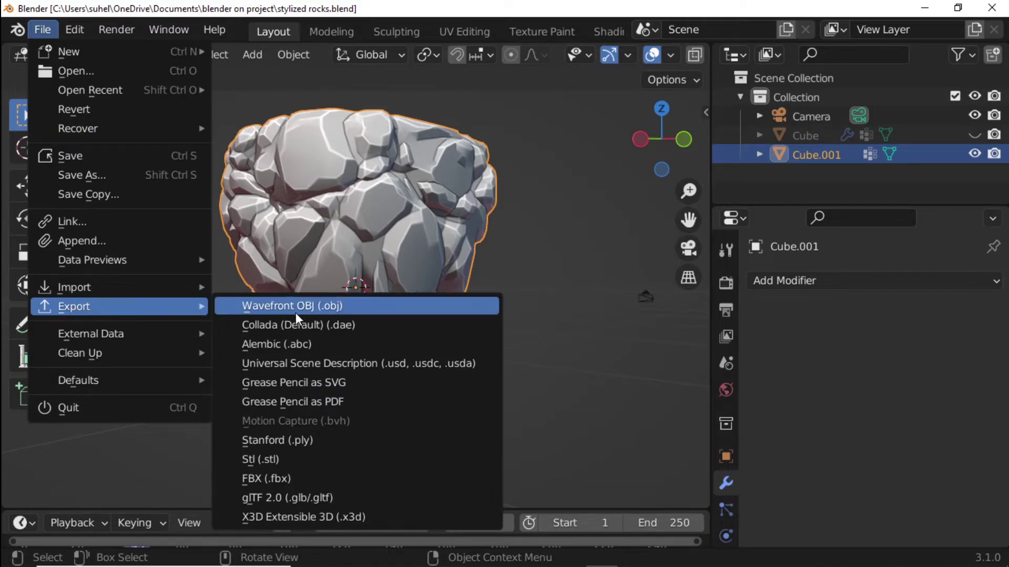
left_click(296, 313)
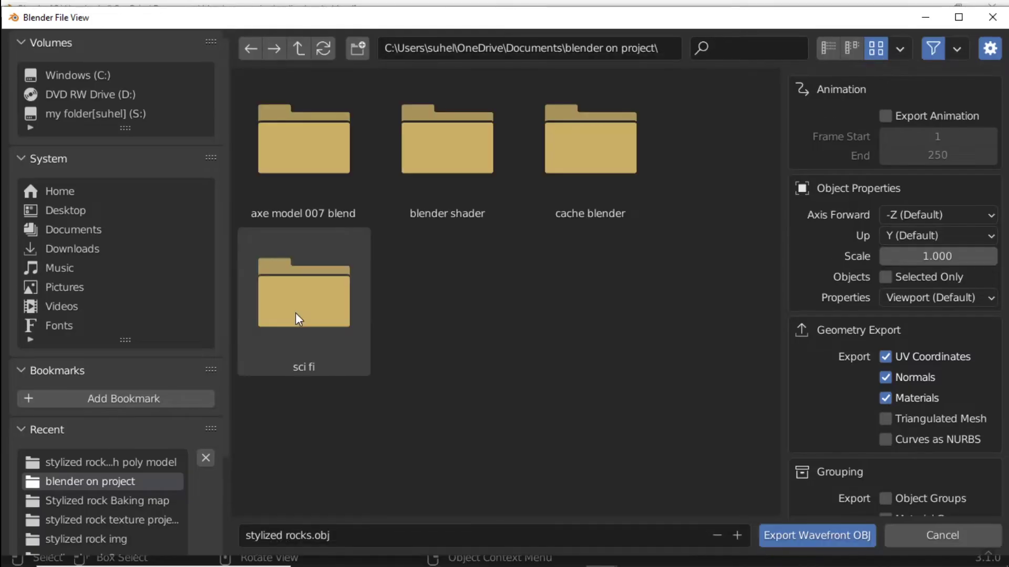
Export the selected rock without materials as stylized rocks.obj into the new stylized rock folder.
left_click(308, 535)
left_click(308, 535)
type("h")
key("Return")
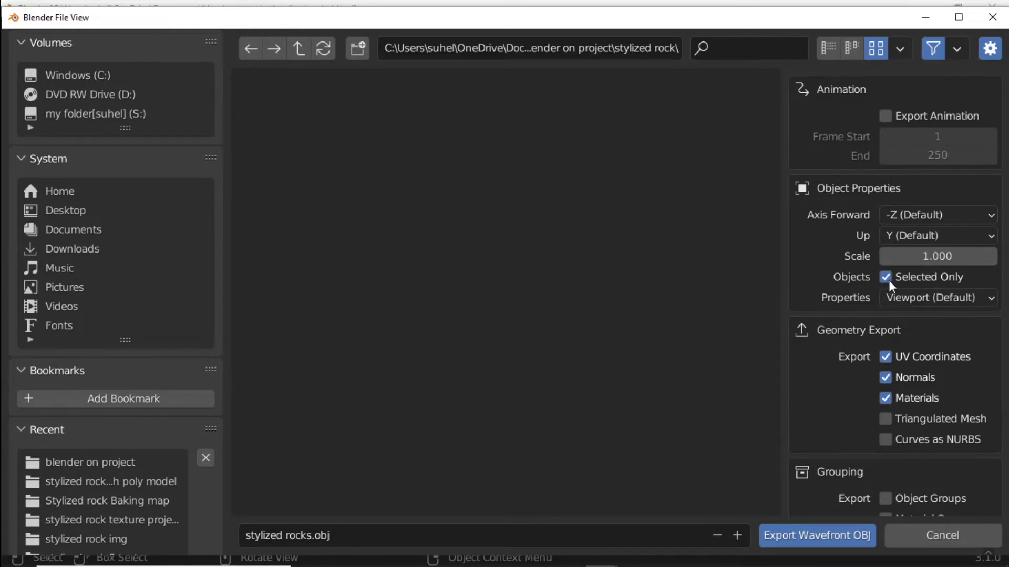
left_click(887, 398)
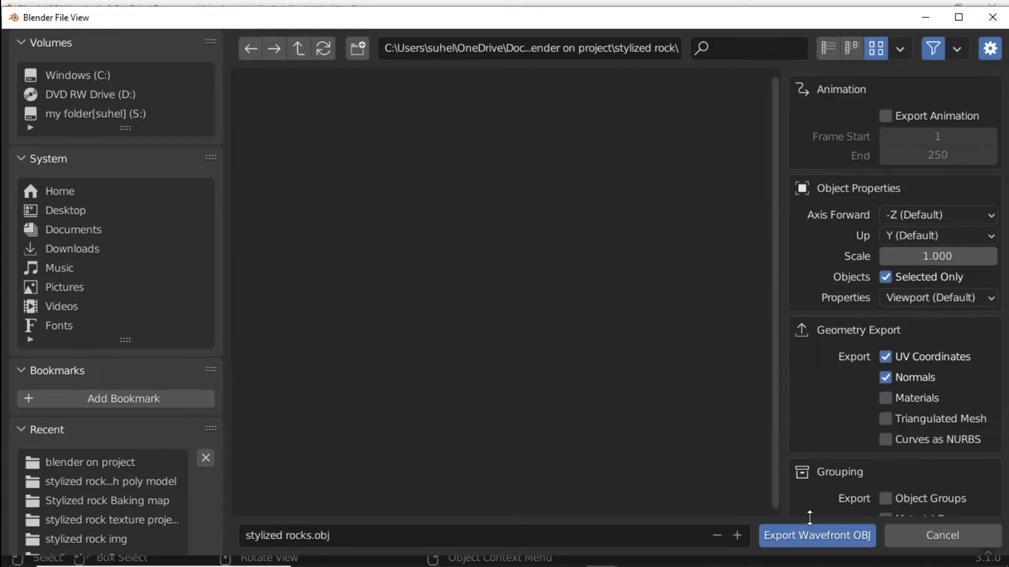
left_click(805, 536)
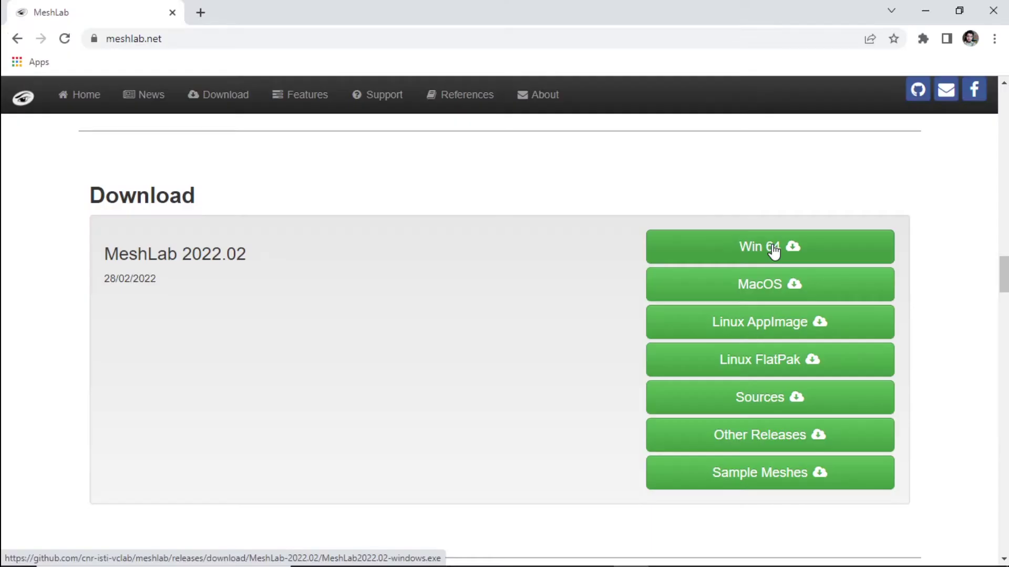
Download the Win 64 MeshLab installer from meshlab.net into the Downloads folder.
left_click(773, 251)
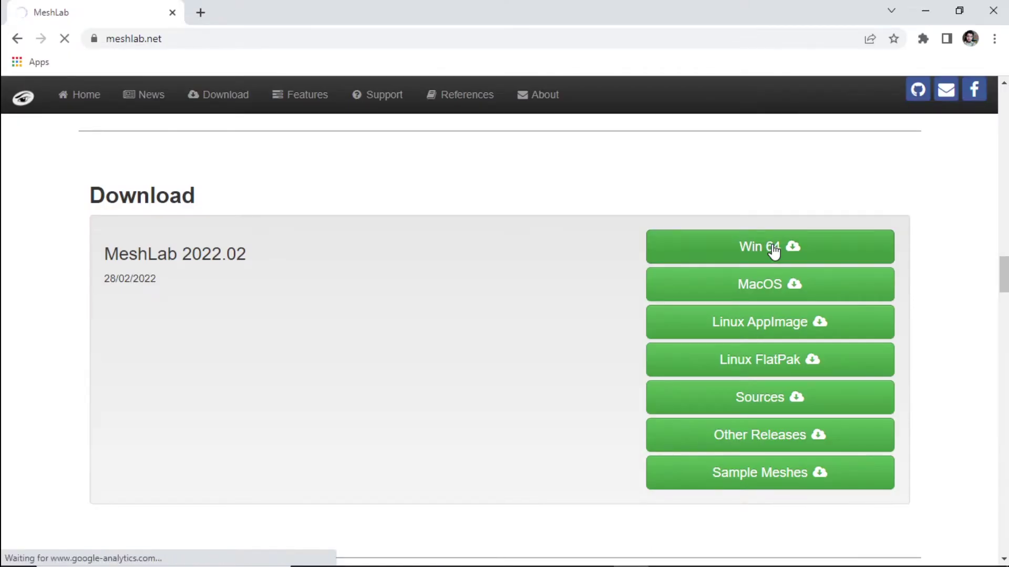
left_click(68, 163)
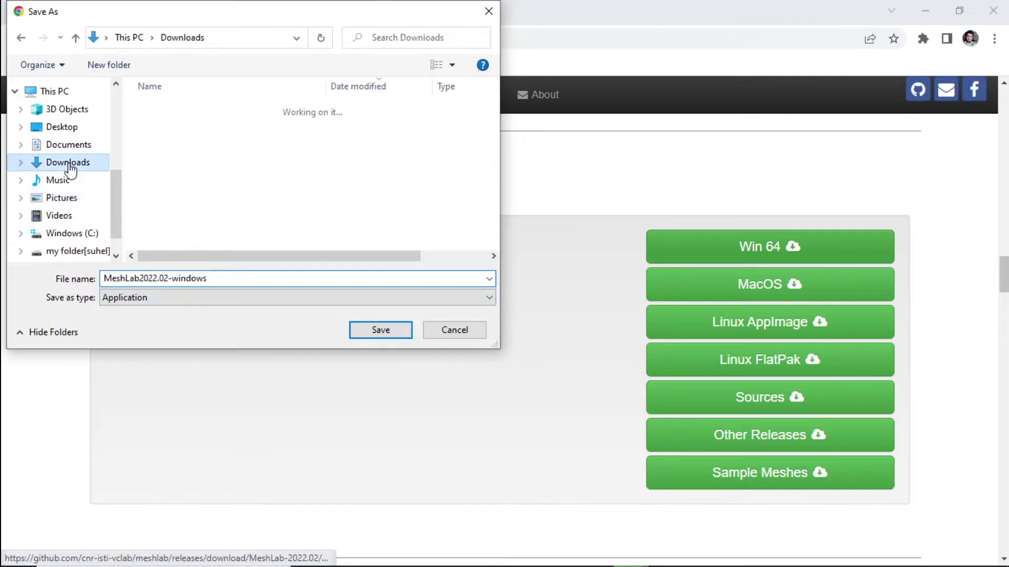
left_click(379, 330)
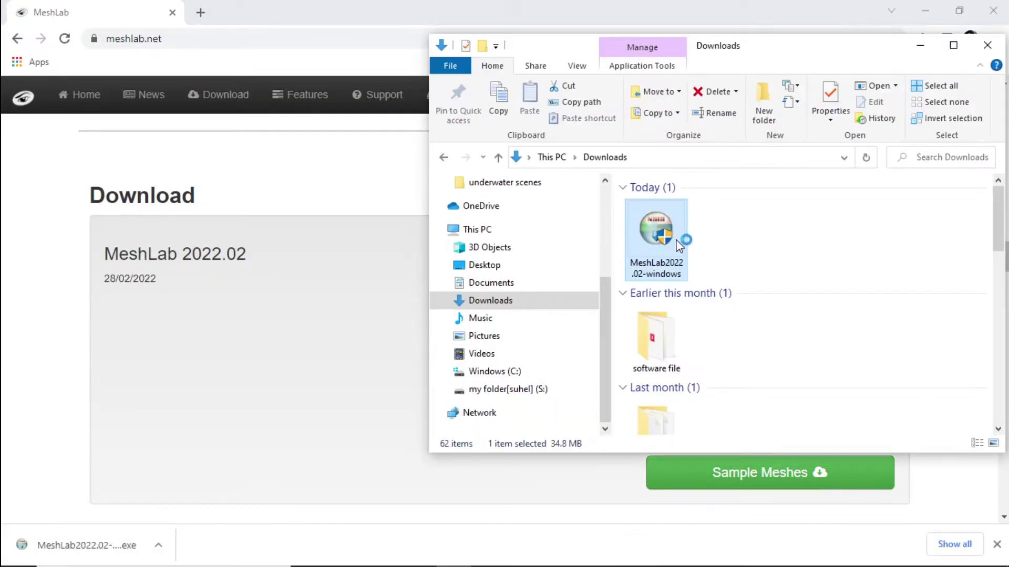
Run the MeshLab setup, accept the license and install to the default location.
left_click(602, 411)
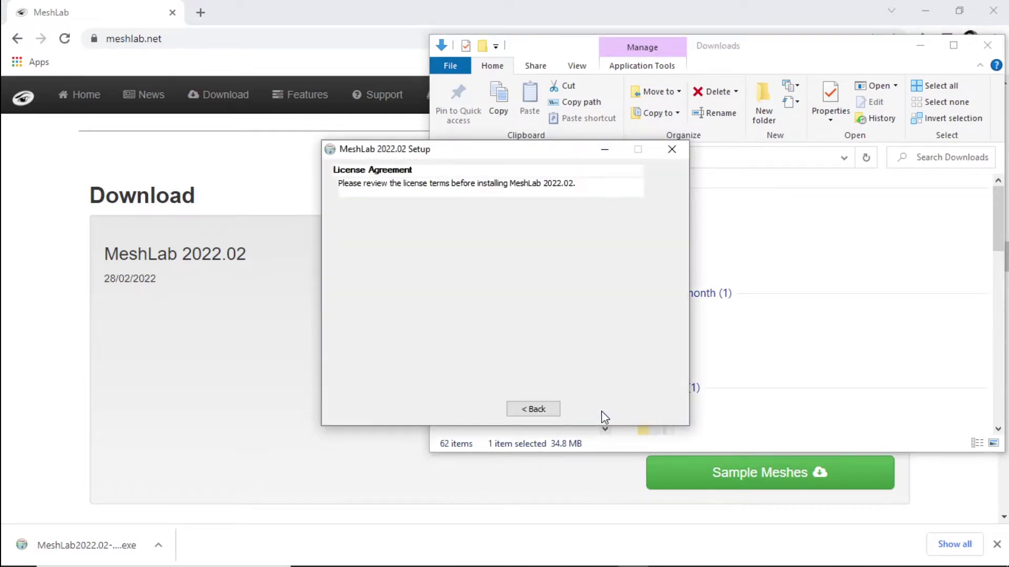
left_click(601, 411)
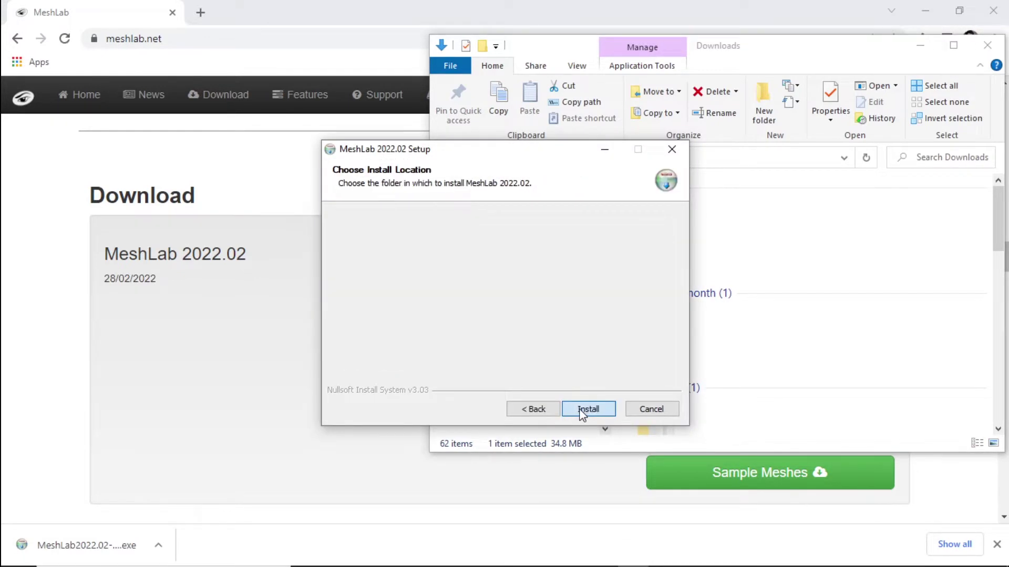
left_click(581, 414)
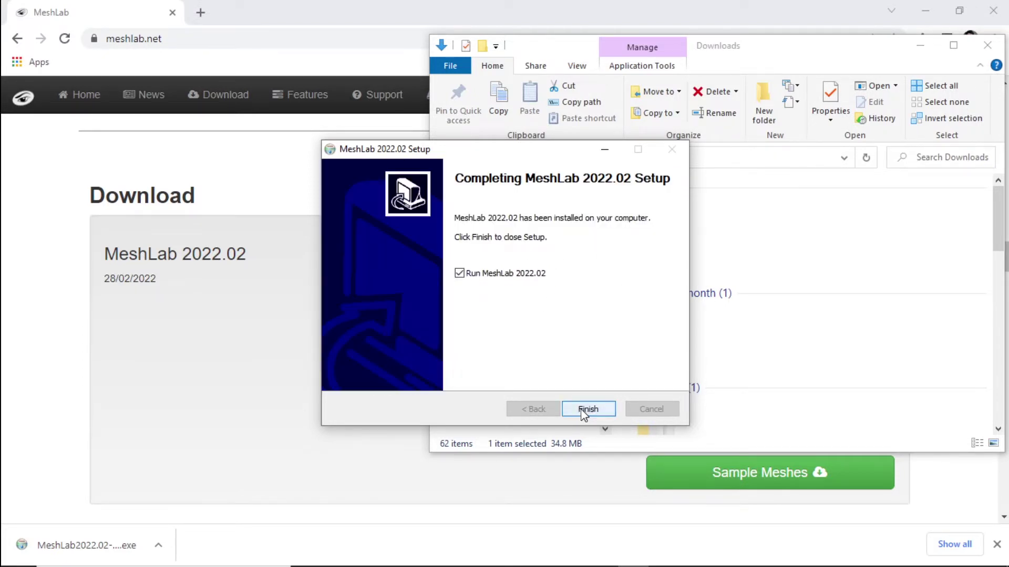
Launch MeshLab and import the stylized rocks high poly model 1 mesh.
left_click(600, 410)
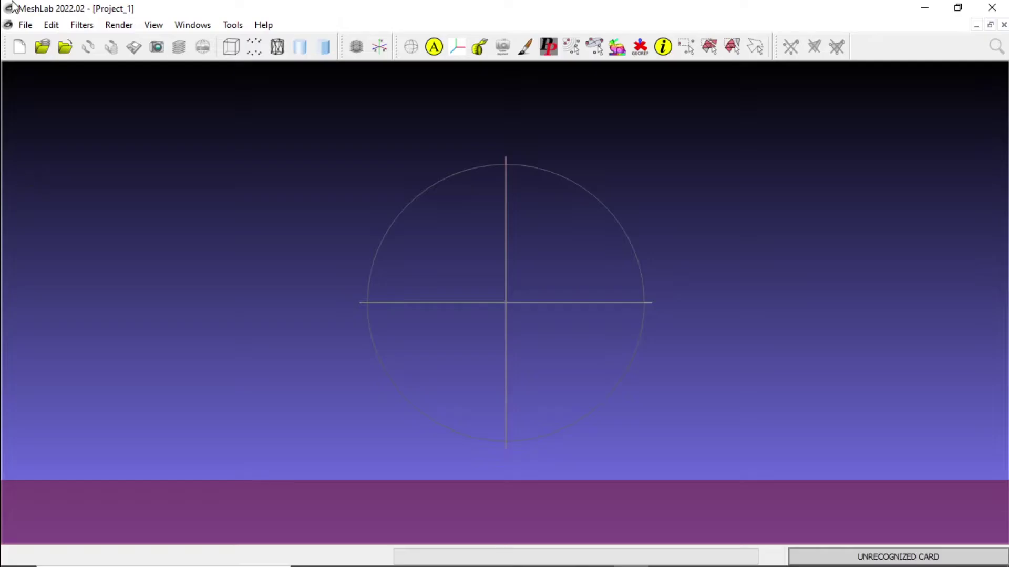
left_click(26, 26)
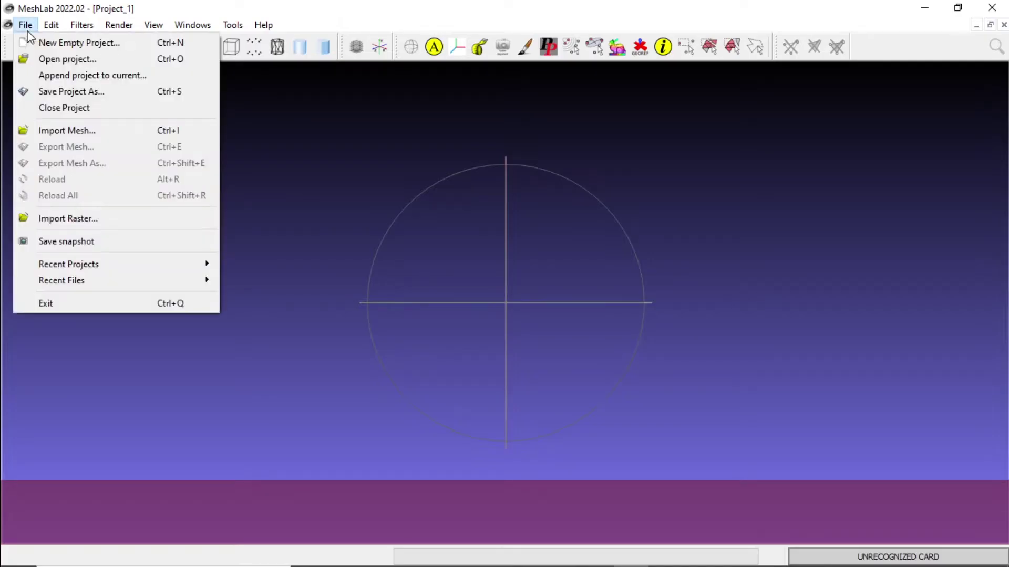
left_click(79, 129)
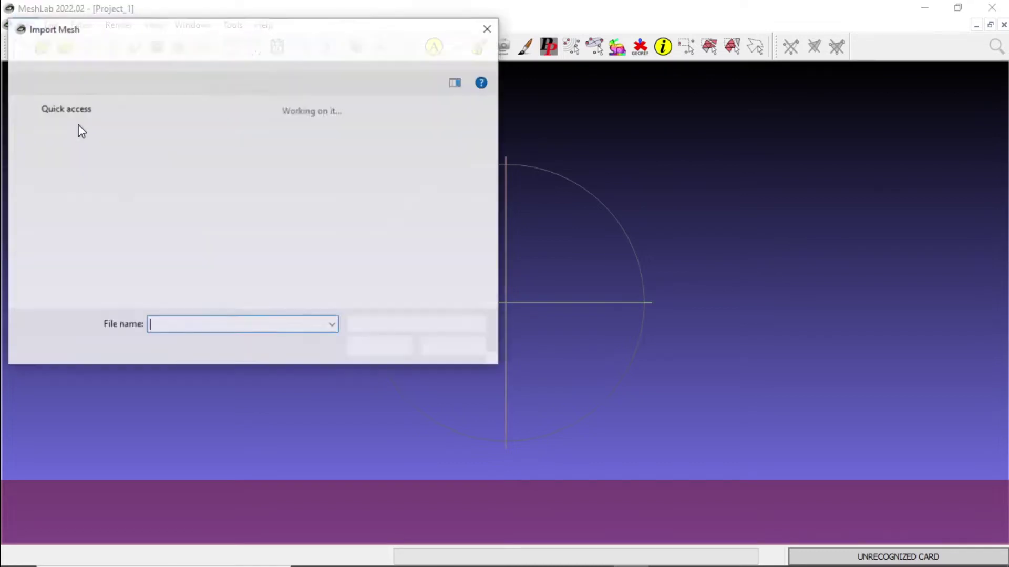
left_click(184, 177)
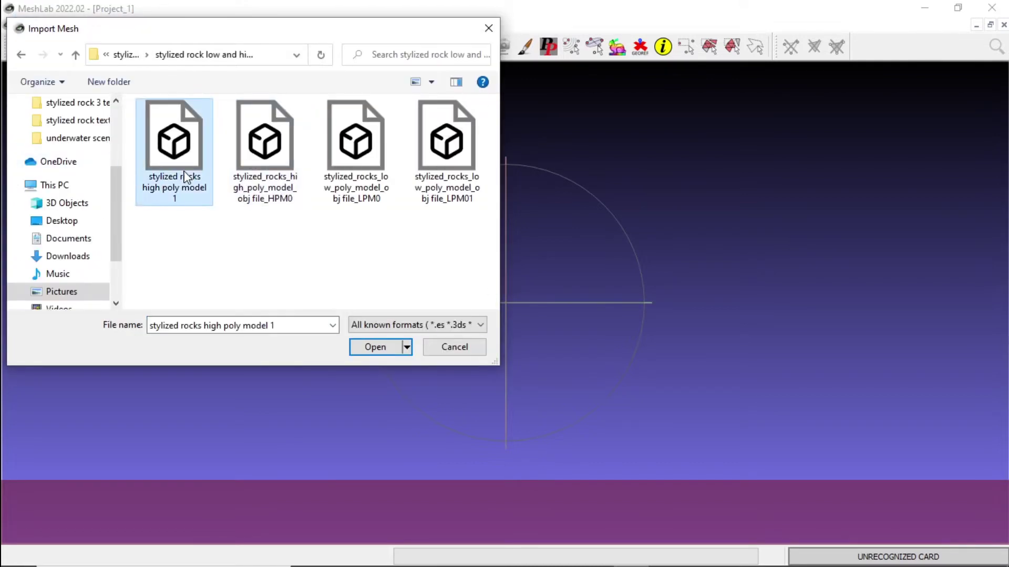
left_click(382, 353)
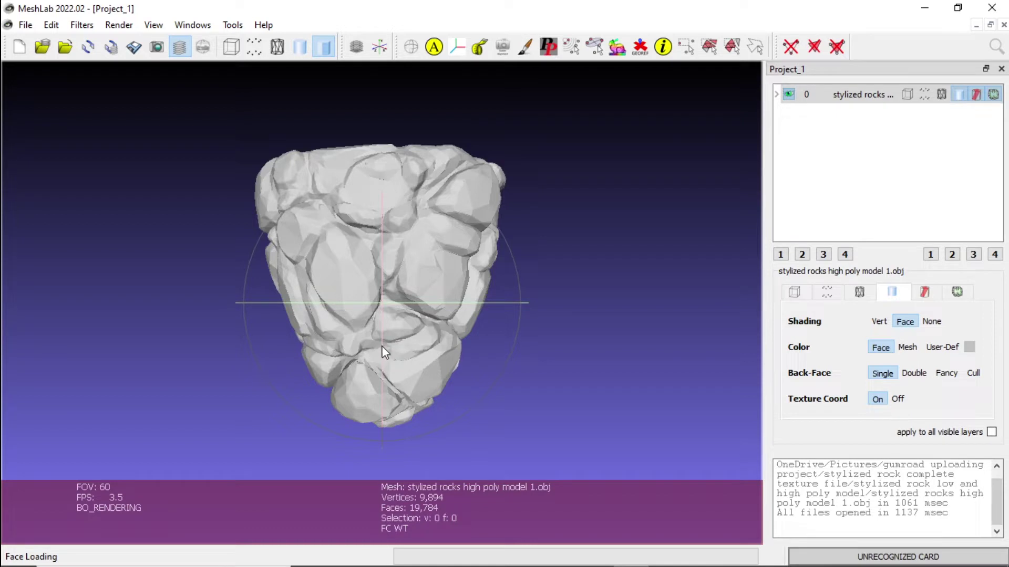
Overlay the triangle wireframe on the shaded rock.
left_click(278, 51)
scroll(385, 171, "up", 3)
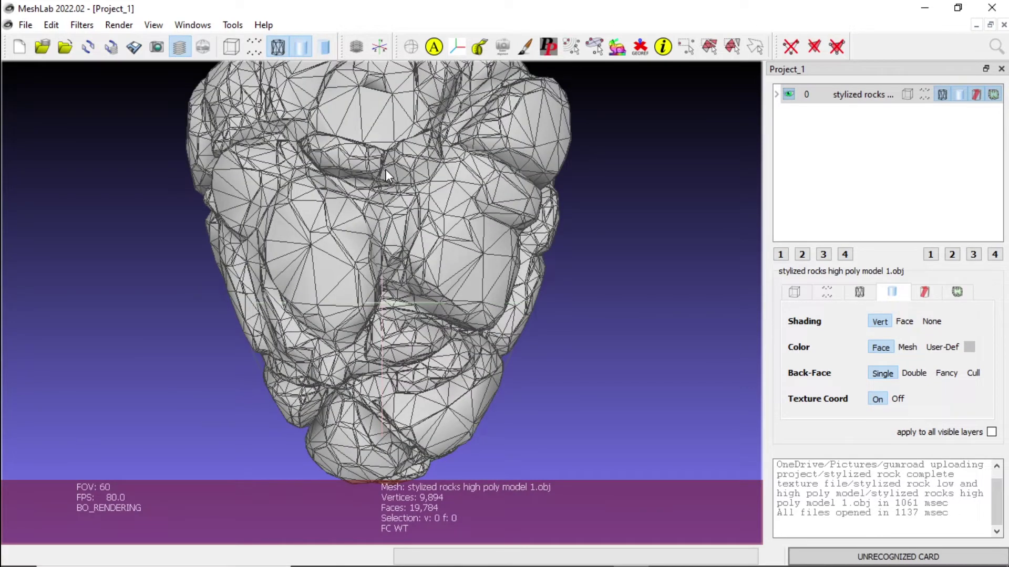
scroll(386, 169, "down", 2)
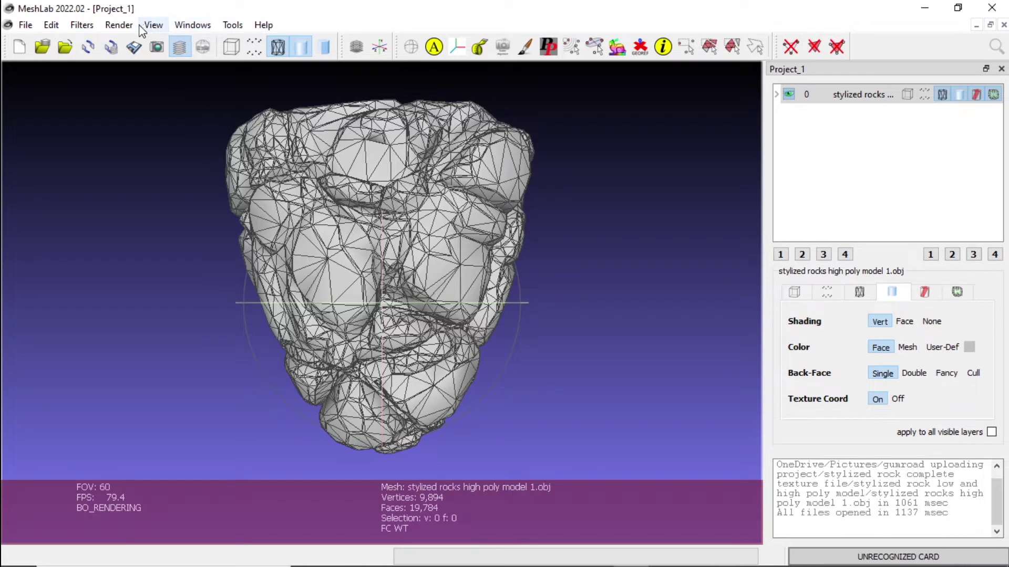
left_click(82, 25)
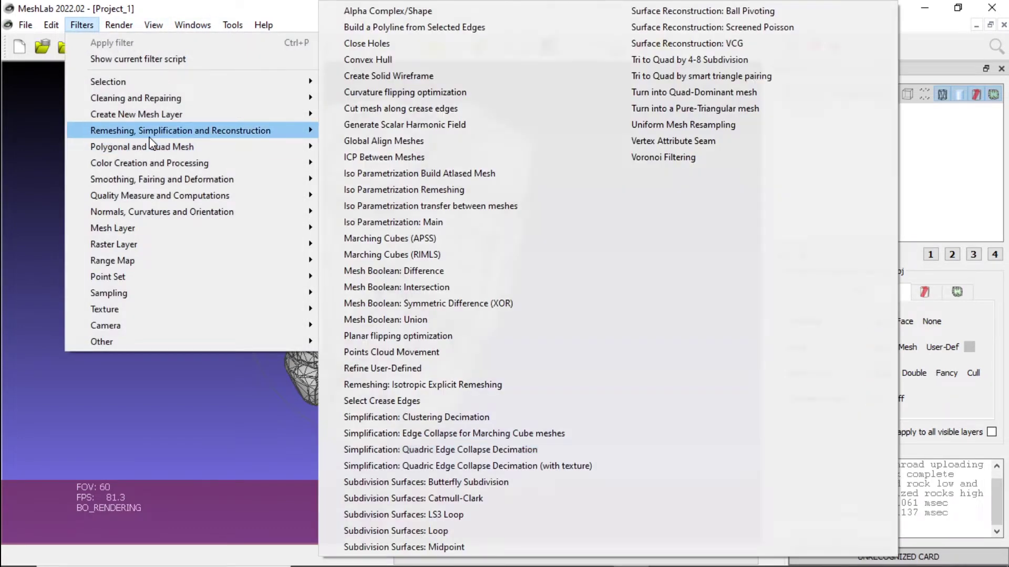
Run Quadric Edge Collapse Decimation with a target of 2892 faces.
left_click(149, 136)
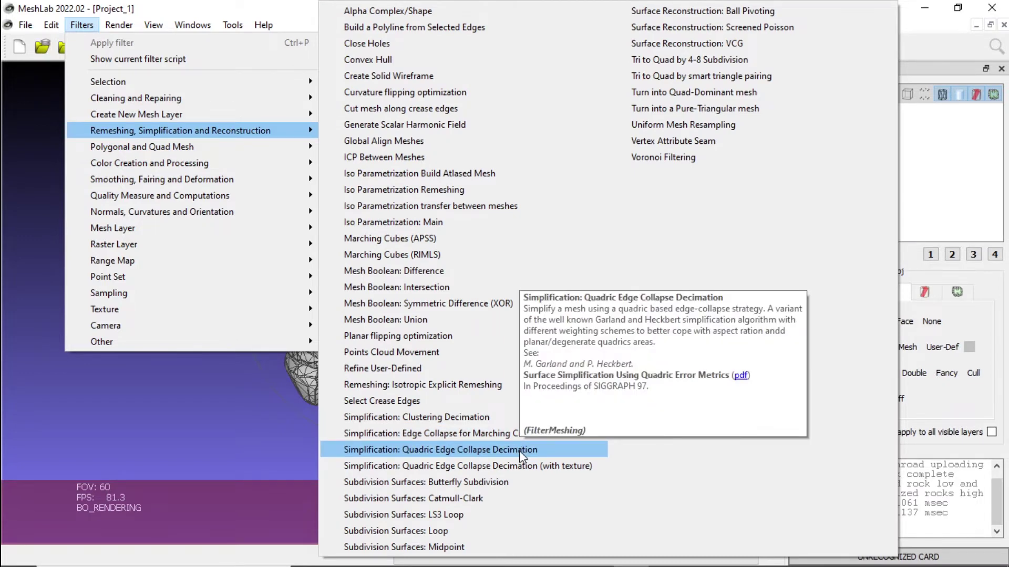
left_click(519, 450)
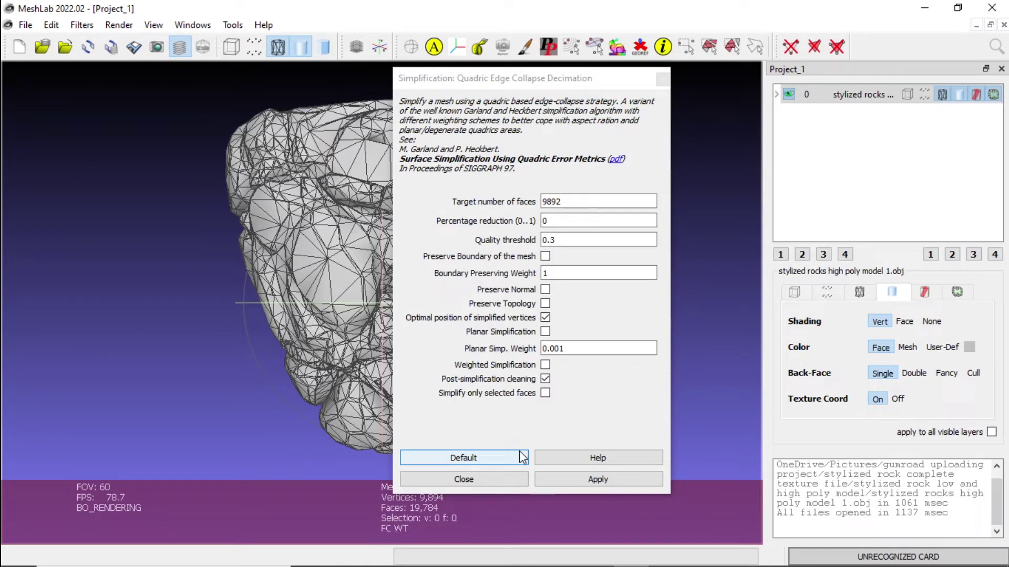
left_click(543, 202)
key("BackSpace")
type("2")
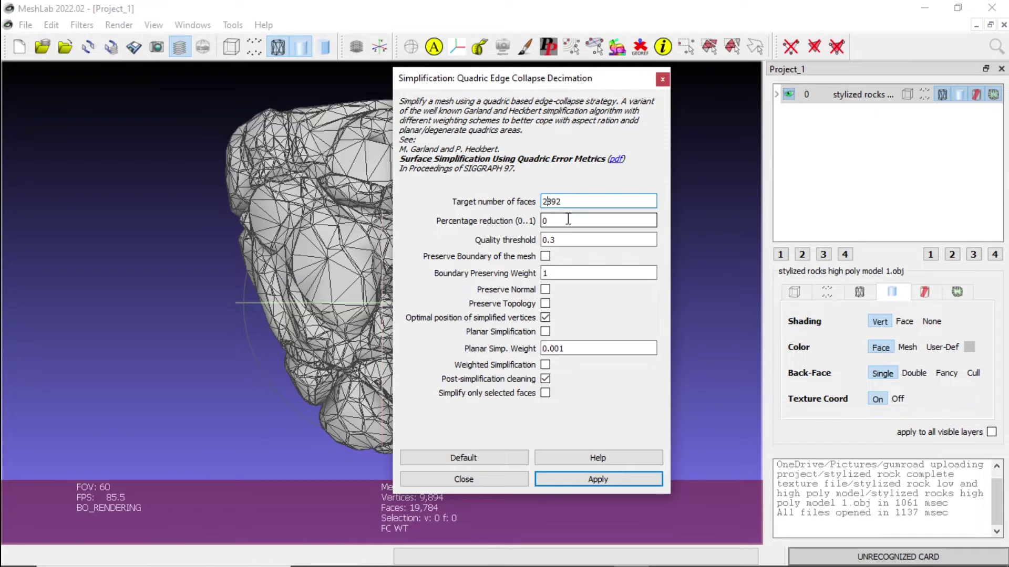
left_click(605, 480)
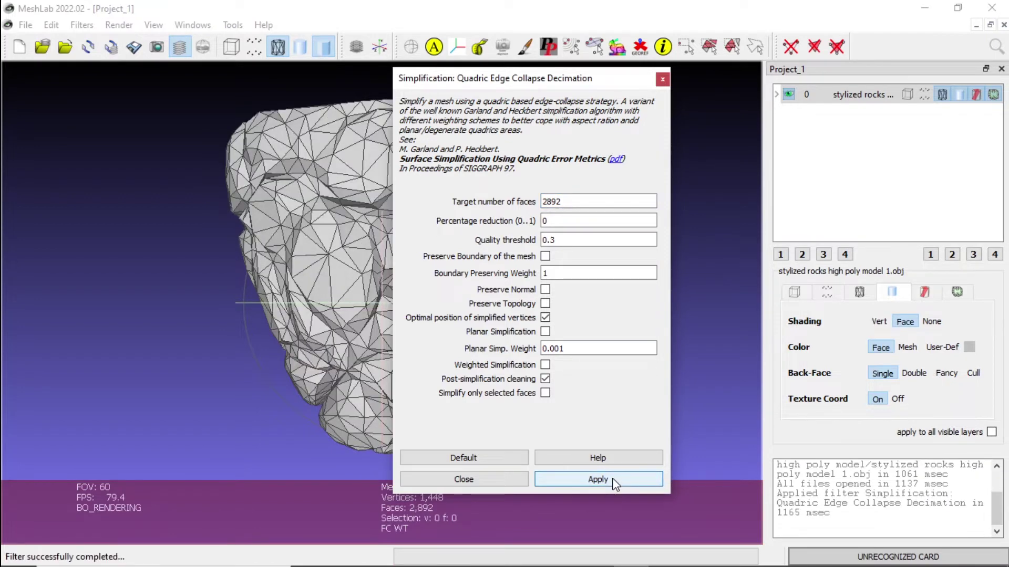
left_click(662, 80)
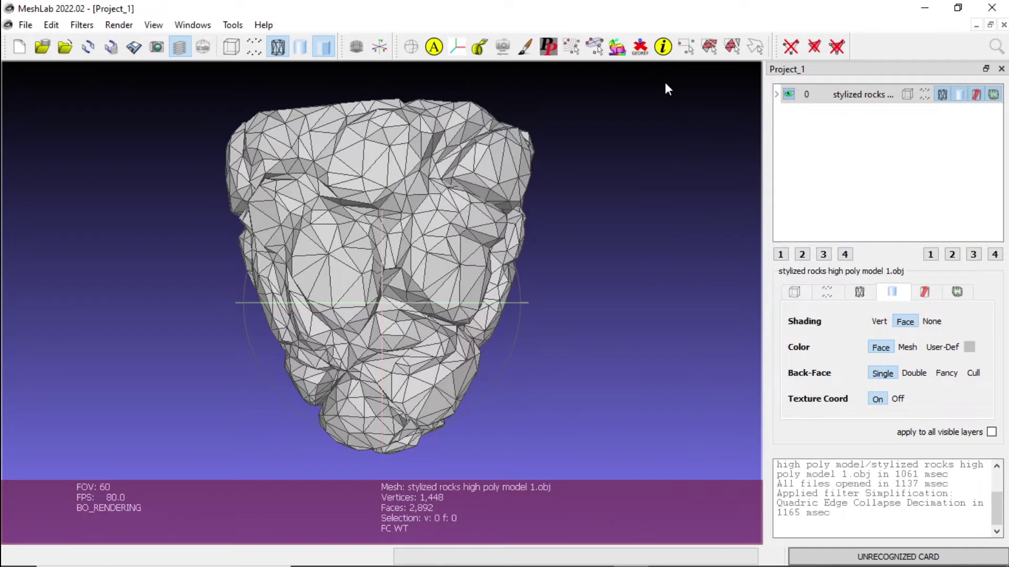
Export the mesh as stylized rocks low poly 1 in Alias Wavefront Object (*.obj) format.
left_click(26, 25)
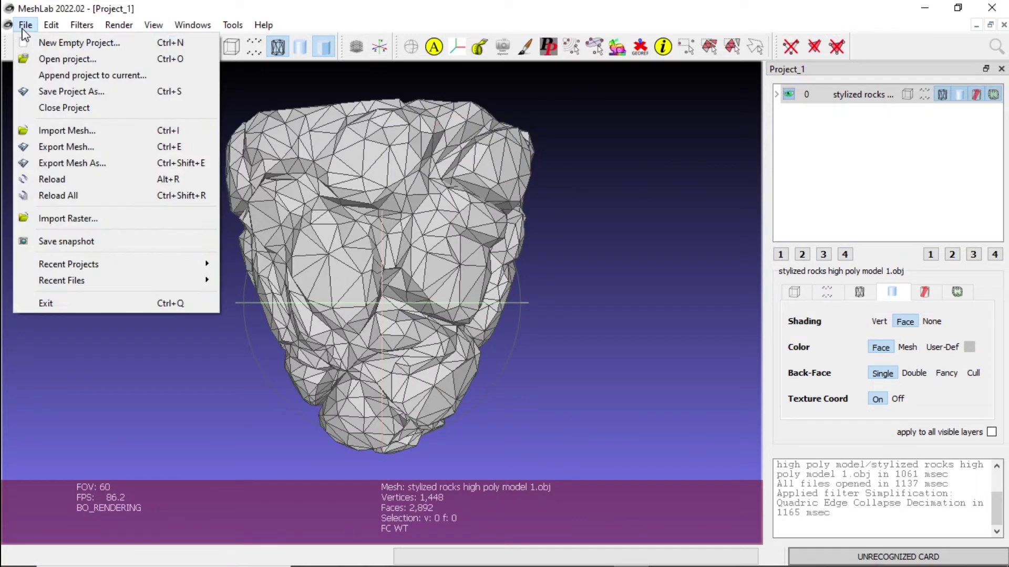
left_click(95, 160)
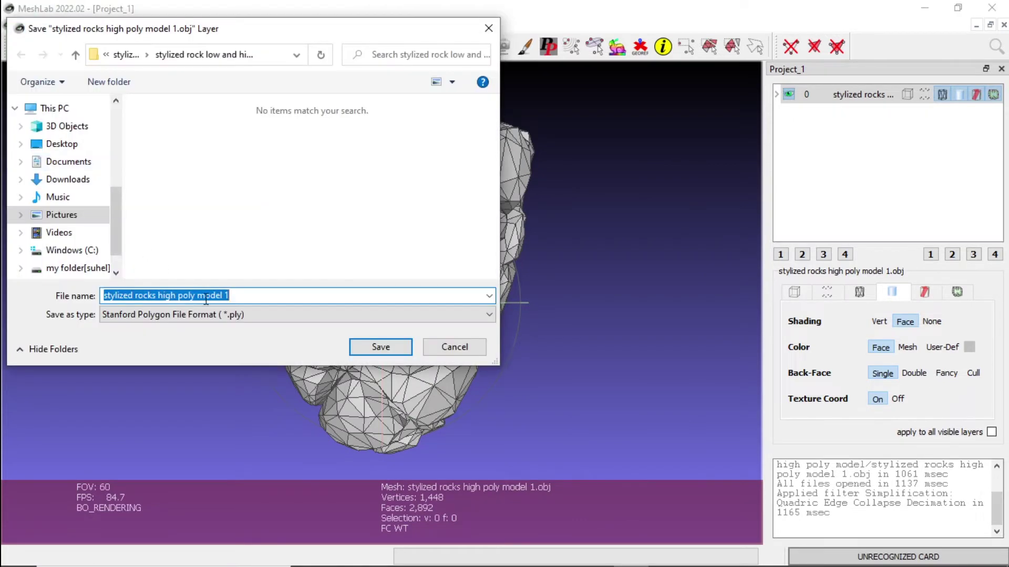
left_click_drag(229, 295, 155, 295)
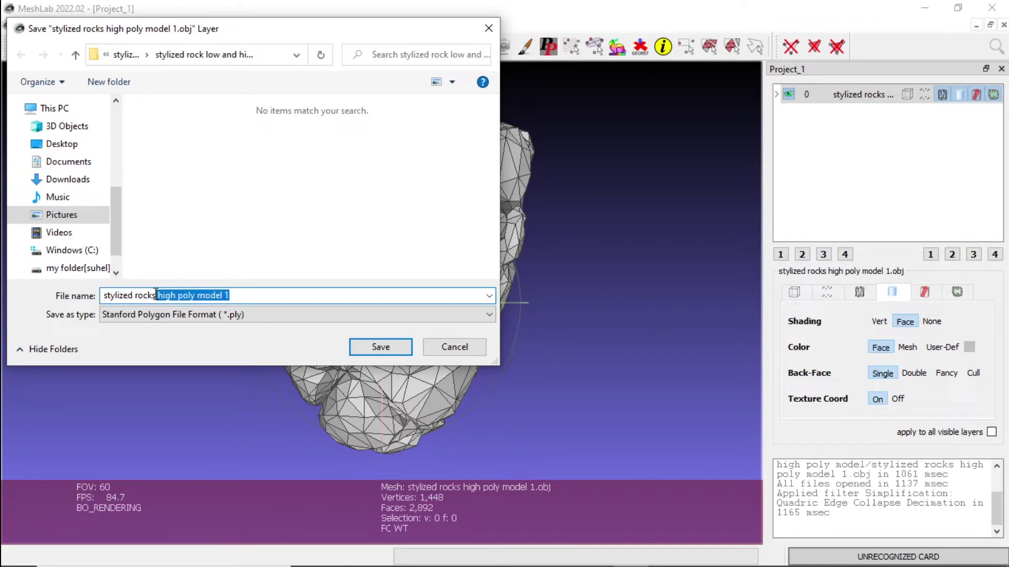
type("low poly 1")
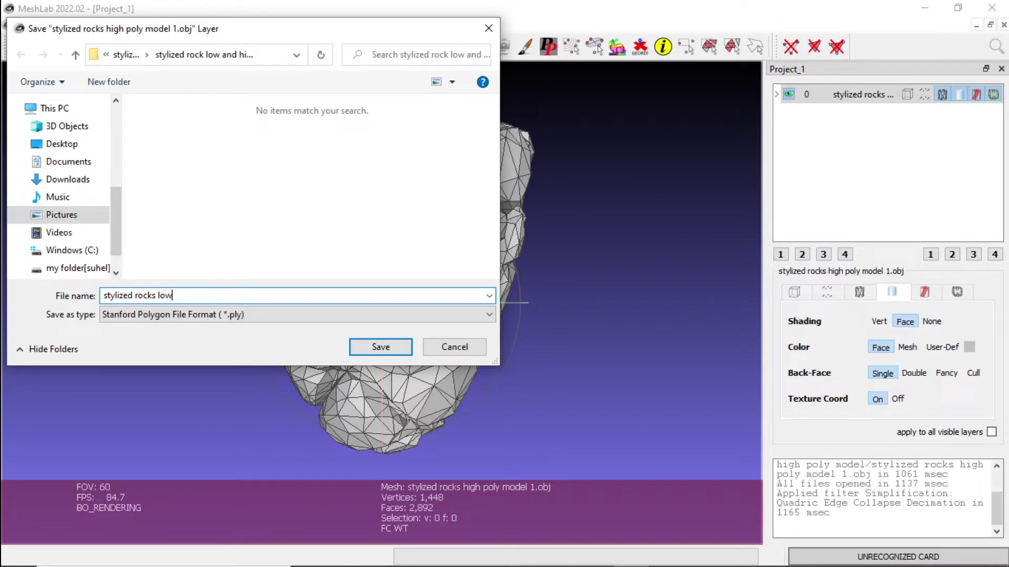
left_click(276, 314)
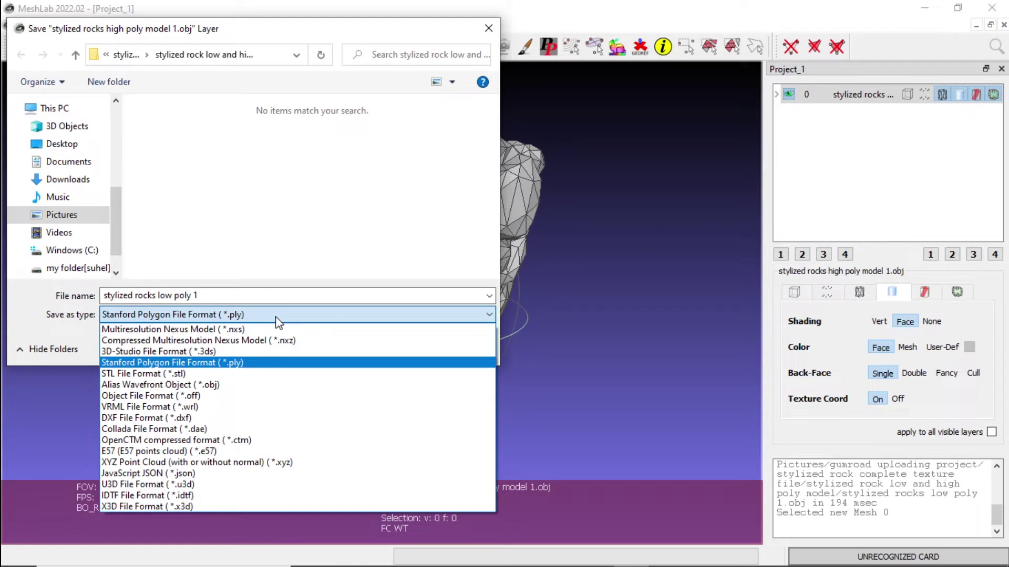
left_click(263, 385)
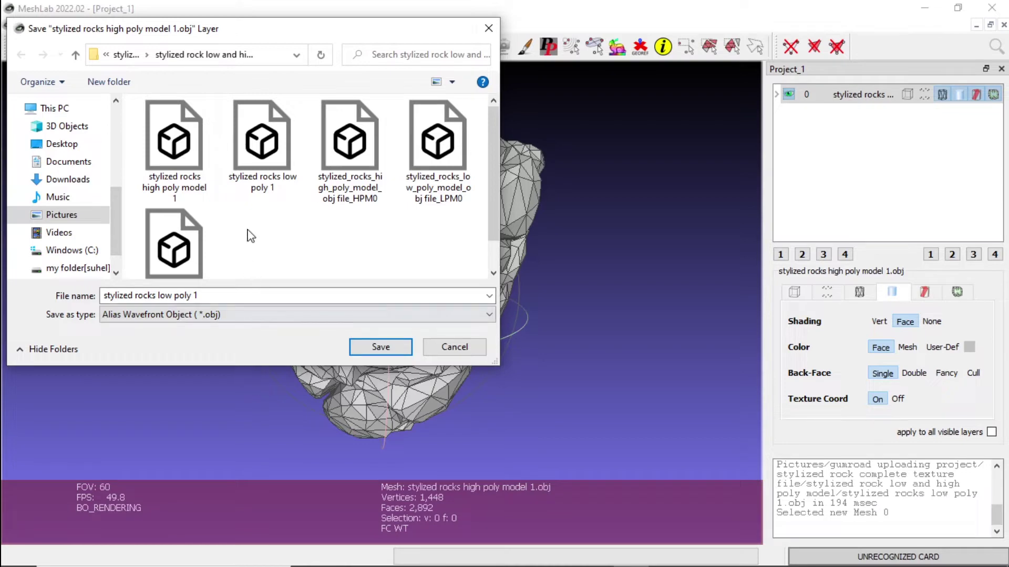
left_click(262, 149)
left_click(380, 347)
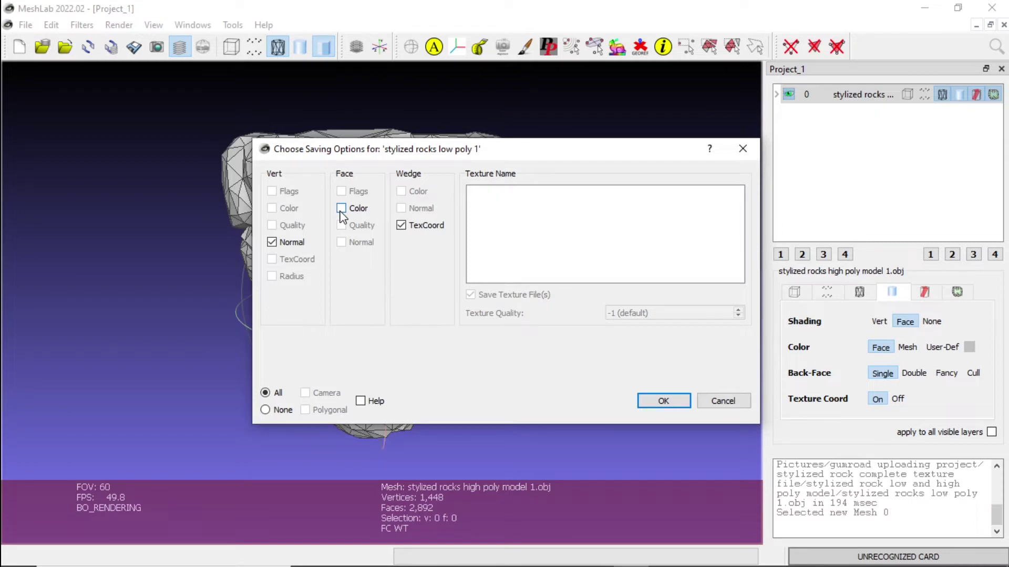
Untick Wedge TexCoord and confirm the low-poly OBJ saving options.
left_click(400, 227)
left_click(661, 401)
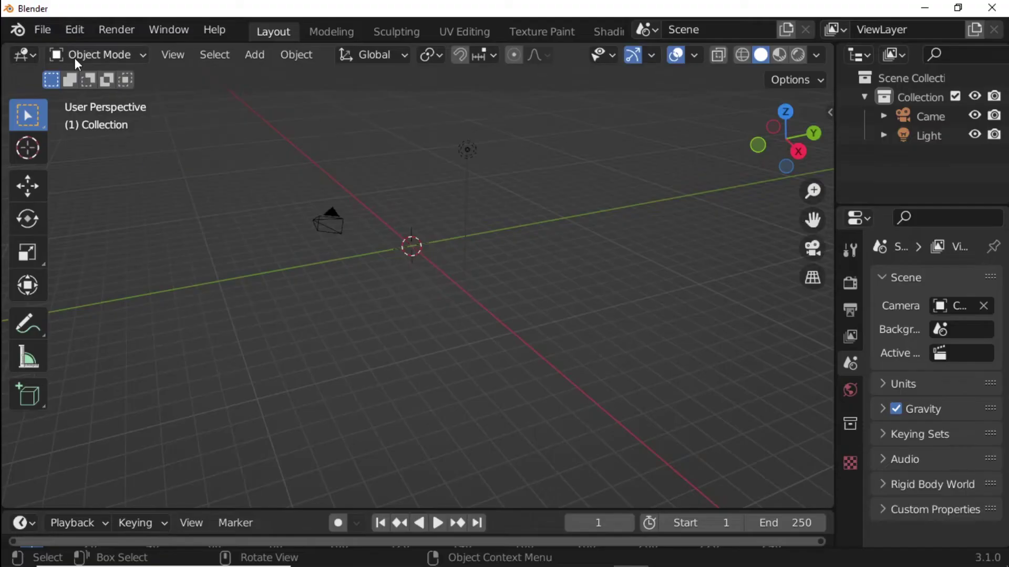
Import 'stylized rocks low poly 1.obj' as a Wavefront OBJ and make the rock the active object.
left_click(41, 29)
mouse_move(74, 287)
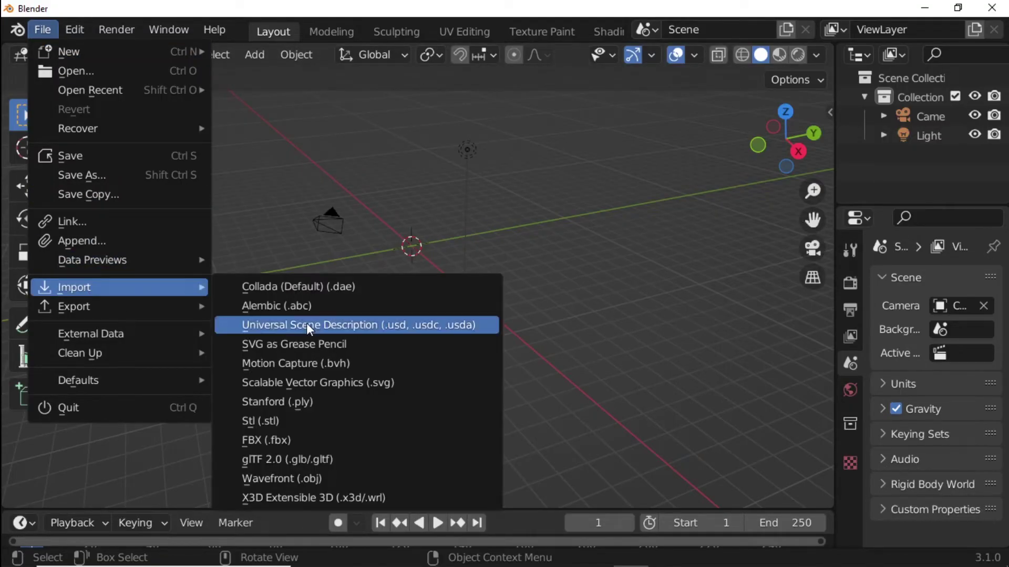
left_click(317, 478)
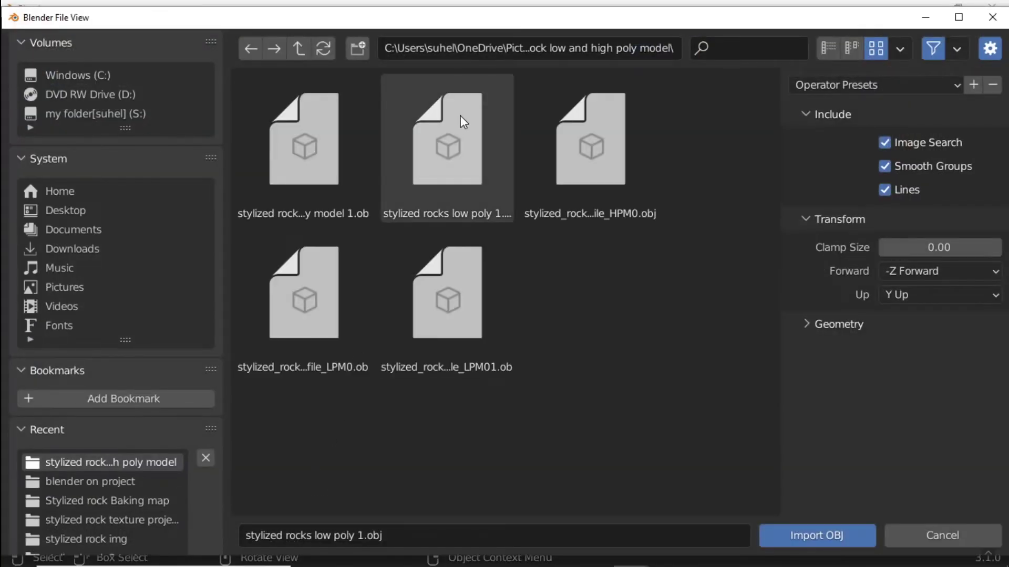
left_click(462, 122)
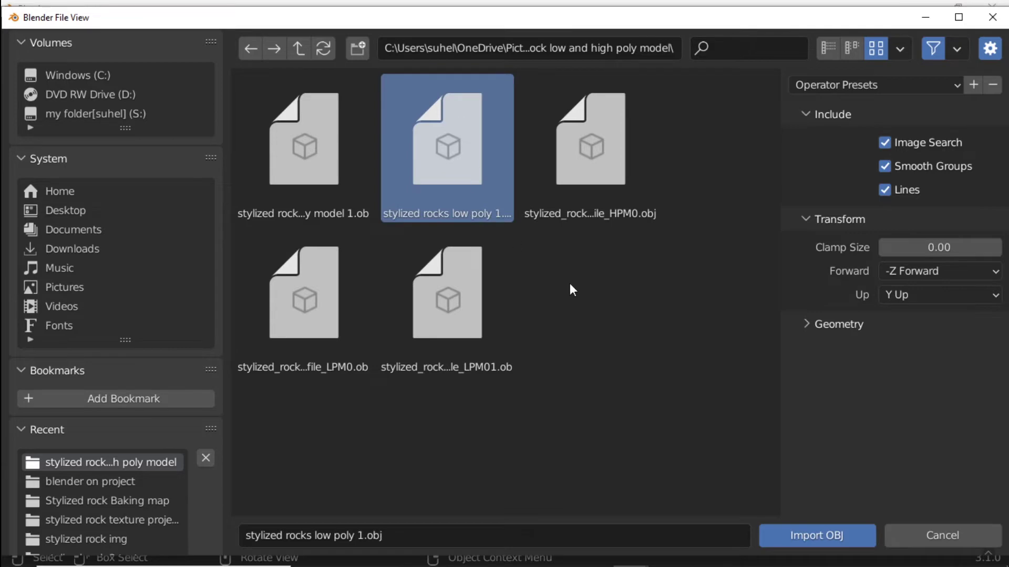
left_click(833, 536)
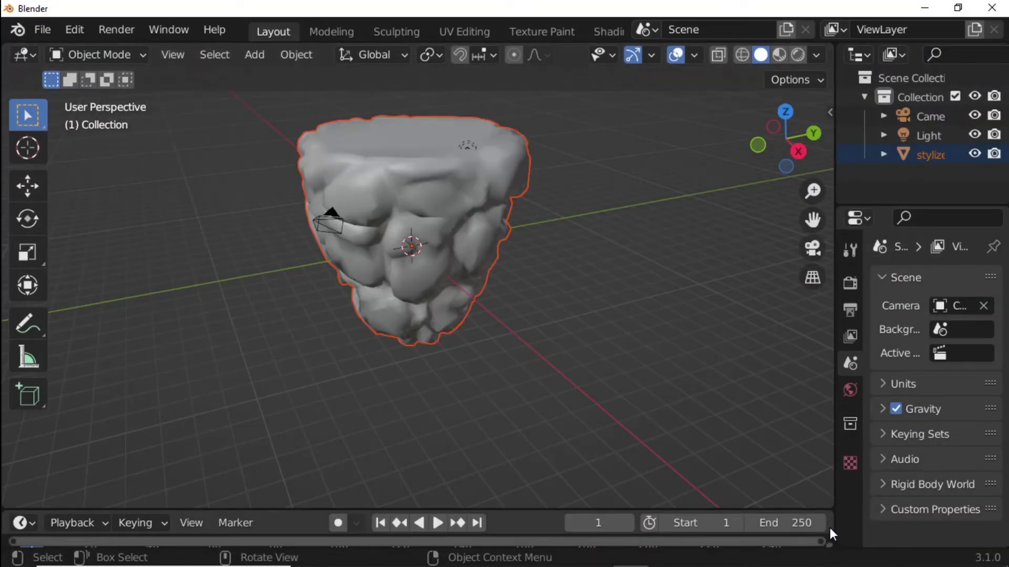
left_click(487, 185)
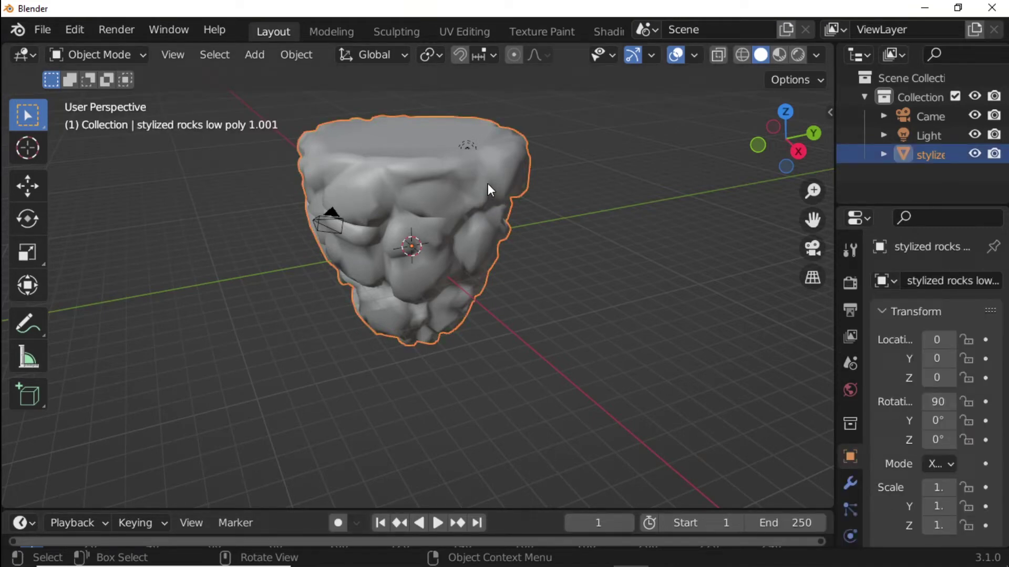
Unwrap the rock's UVs with Smart UV Project in the UV Editing workspace, then return to Layout.
left_click(472, 32)
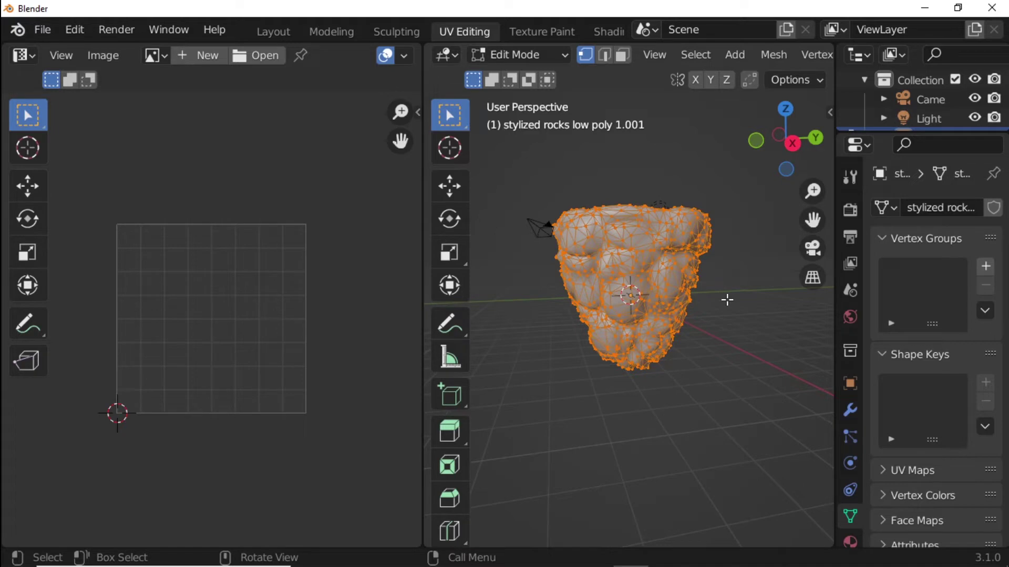
key("u")
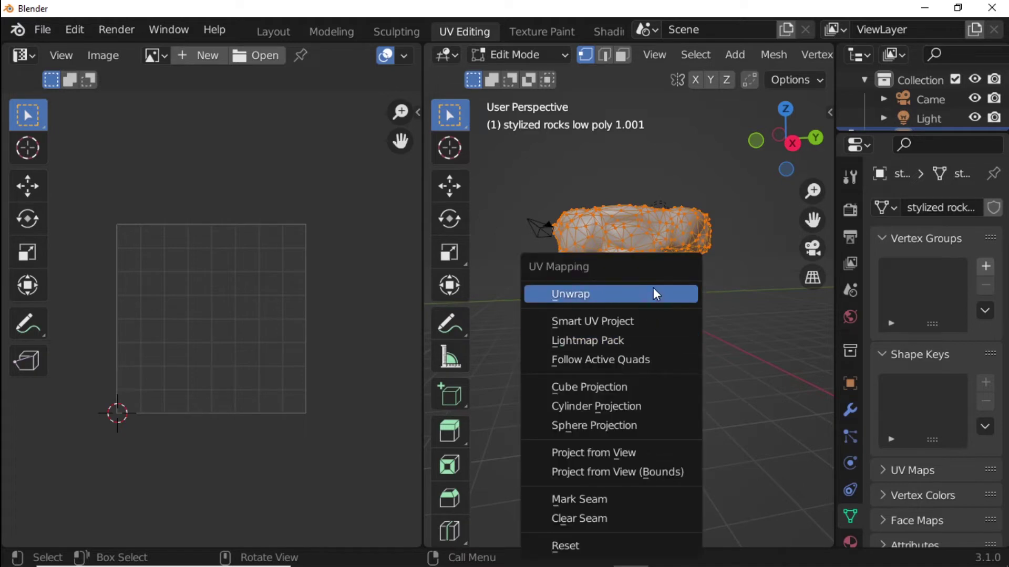
left_click(651, 320)
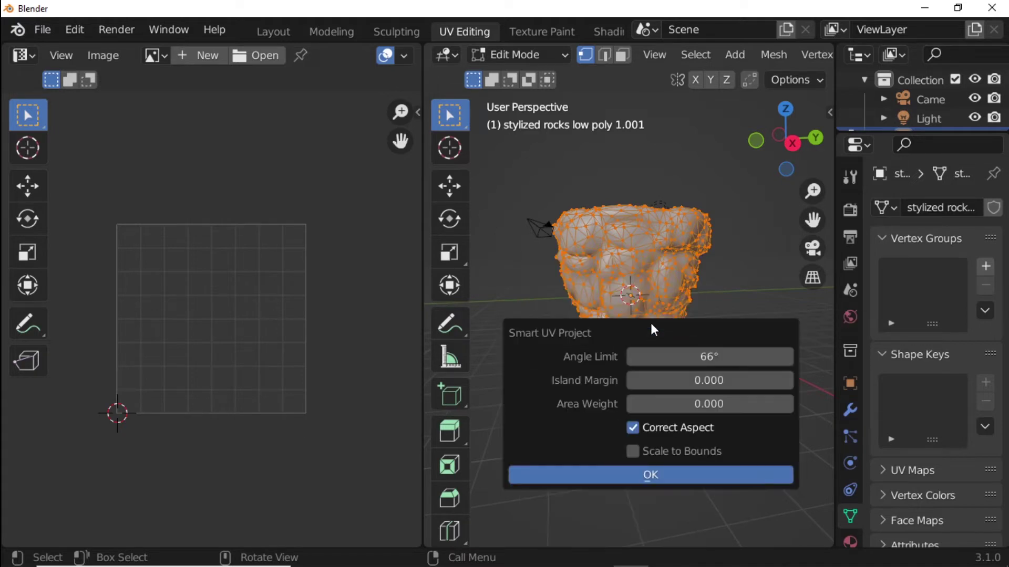
left_click(630, 472)
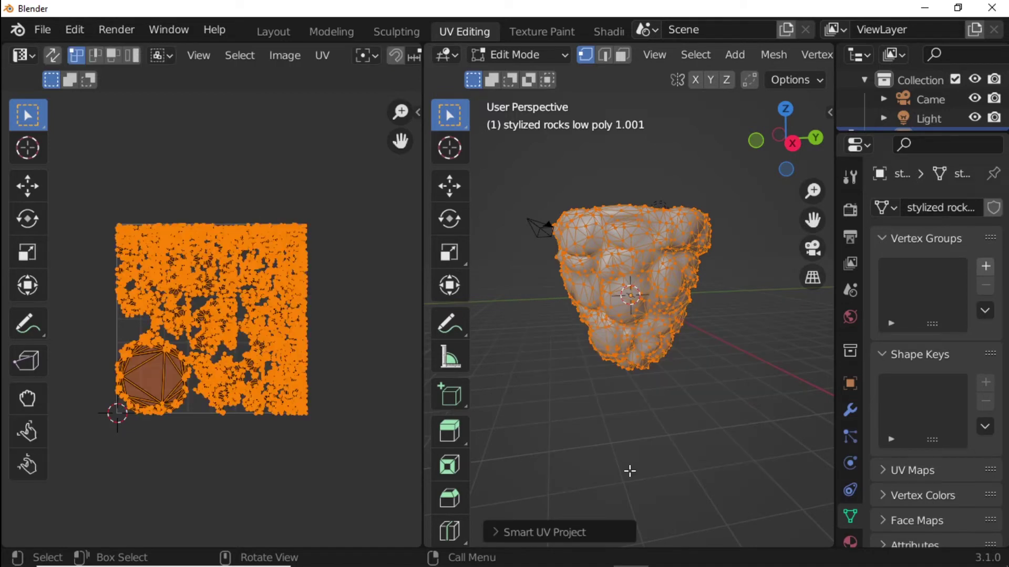
left_click(285, 31)
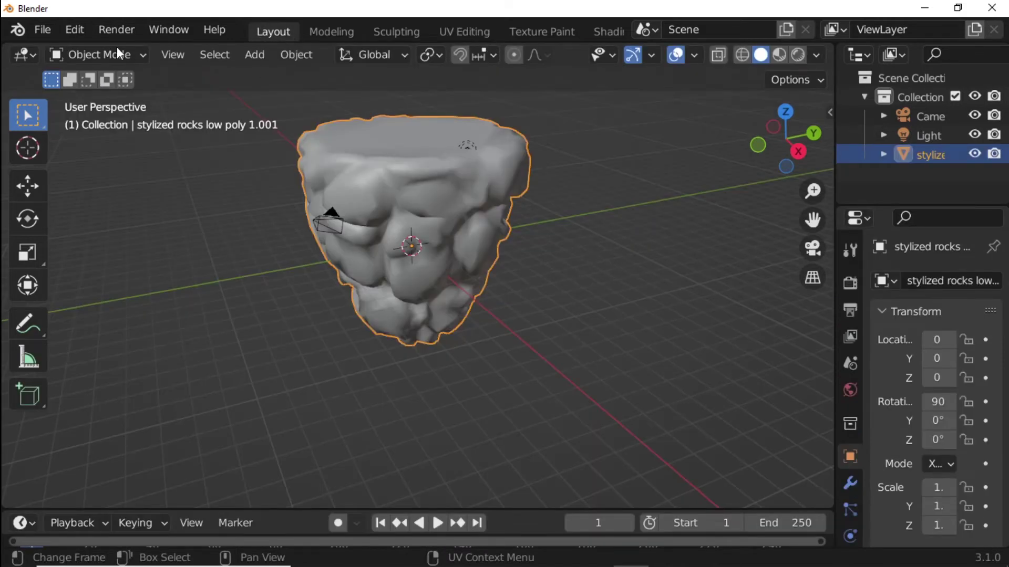
Export the selected rock as Wavefront OBJ 'stylized rocks low poly 1.obj', Selected Only on and Materials off.
left_click(35, 37)
mouse_move(73, 307)
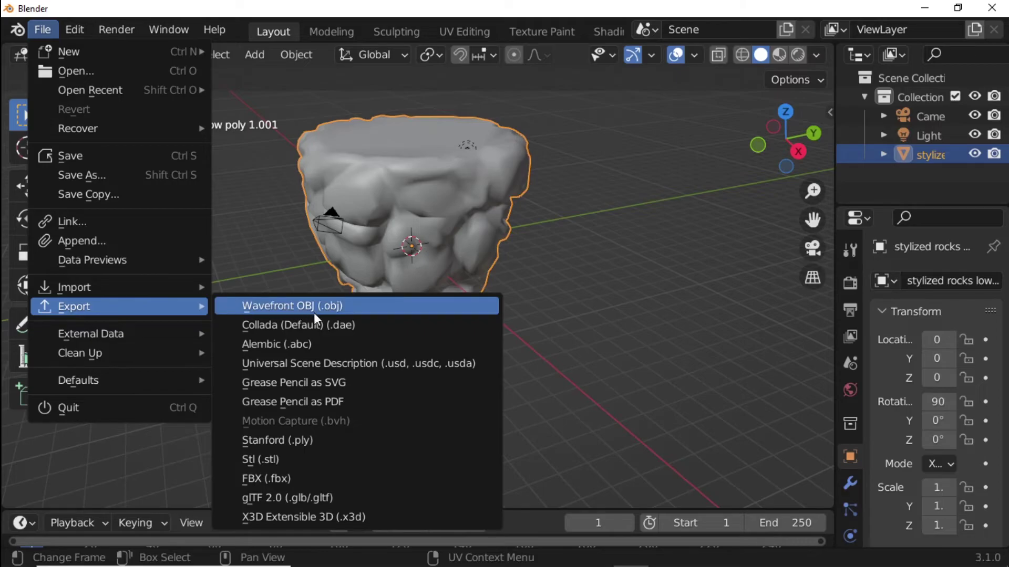
left_click(314, 313)
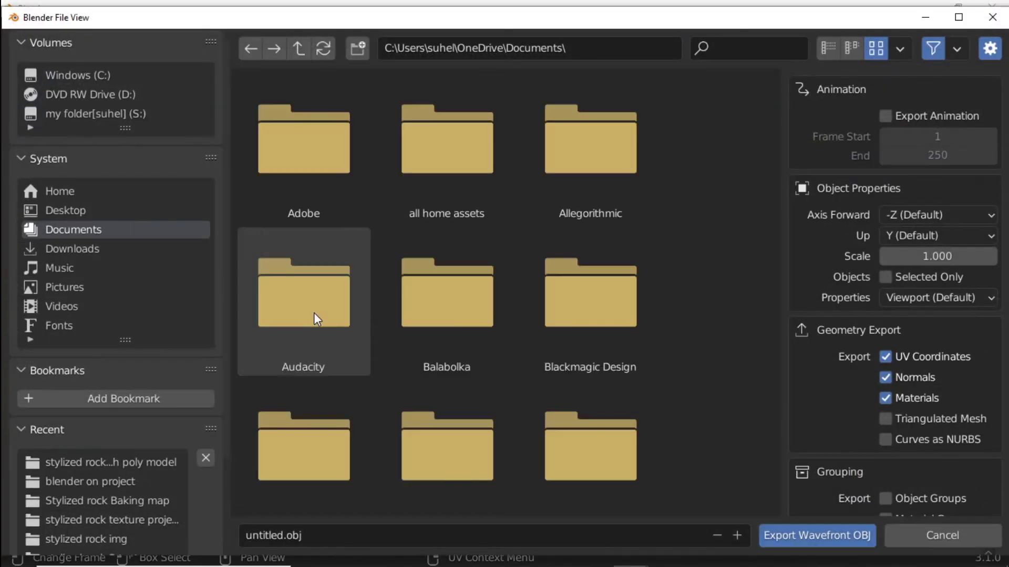
left_click(885, 276)
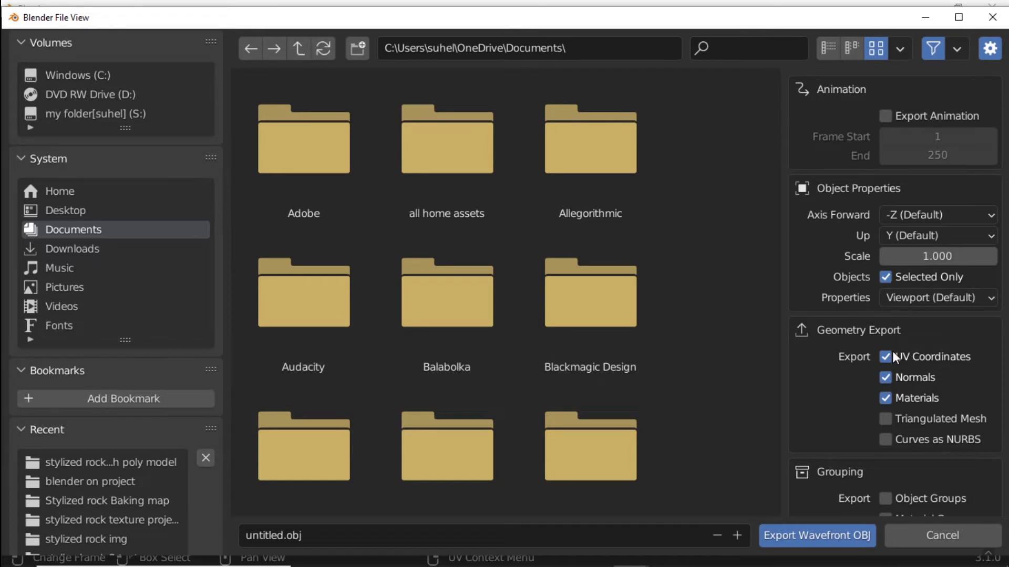
left_click(885, 398)
left_click(110, 461)
left_click(469, 189)
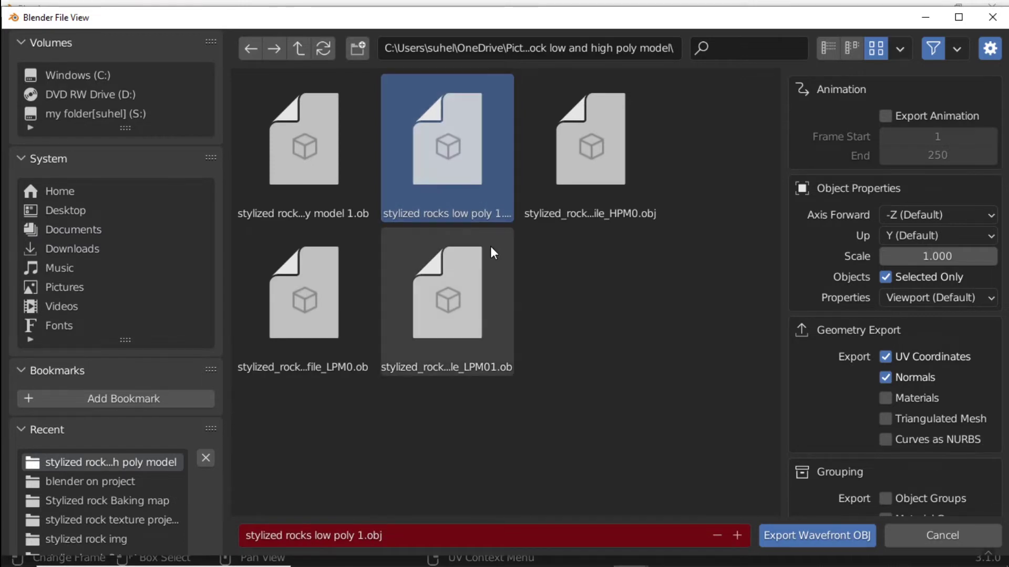
left_click(788, 538)
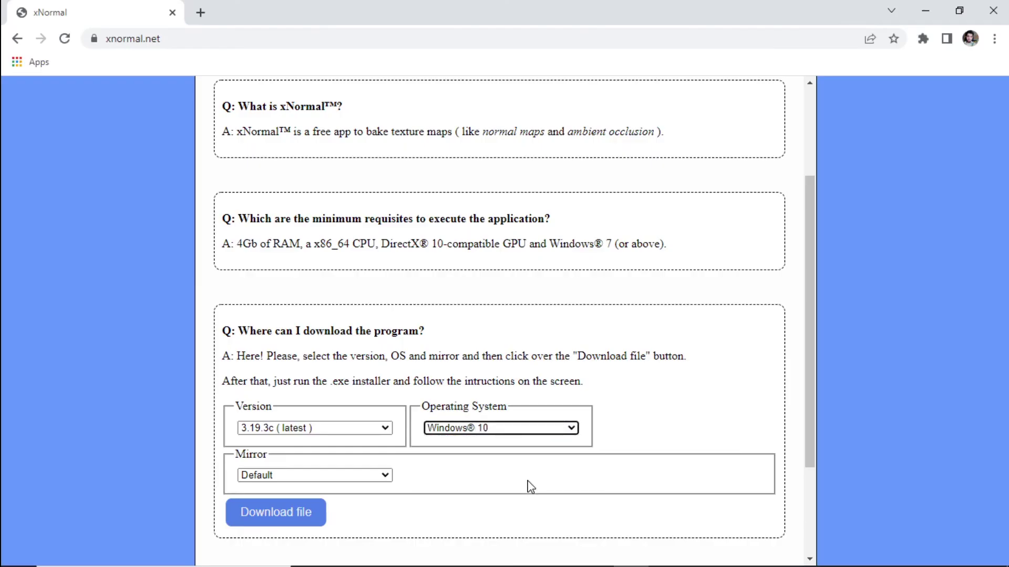
Download the xNormal 3.19.3c installer from xnormal.net and install it with the license accepted and all components.
left_click(313, 505)
left_click(383, 329)
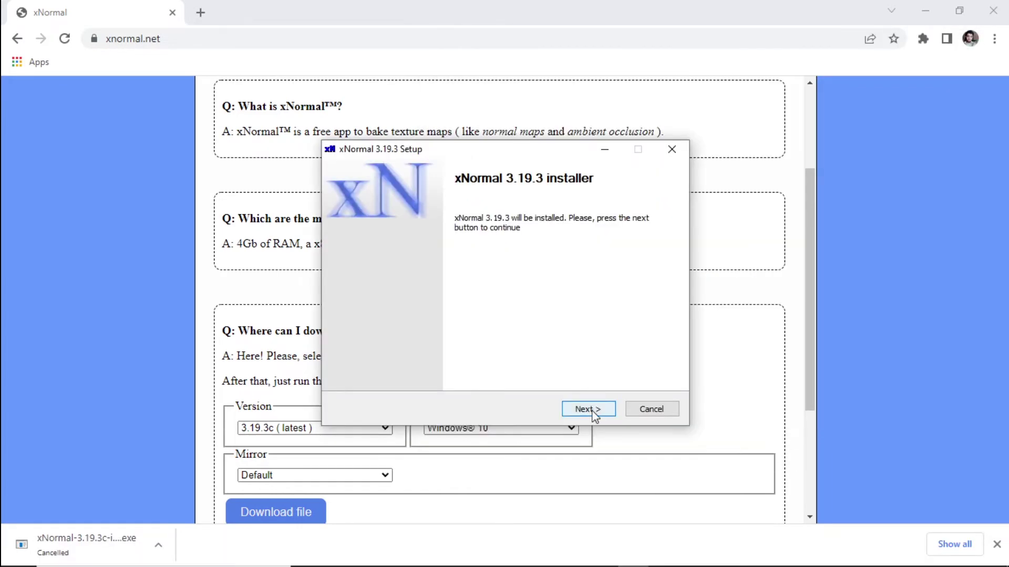
left_click(593, 409)
left_click(344, 376)
left_click(593, 409)
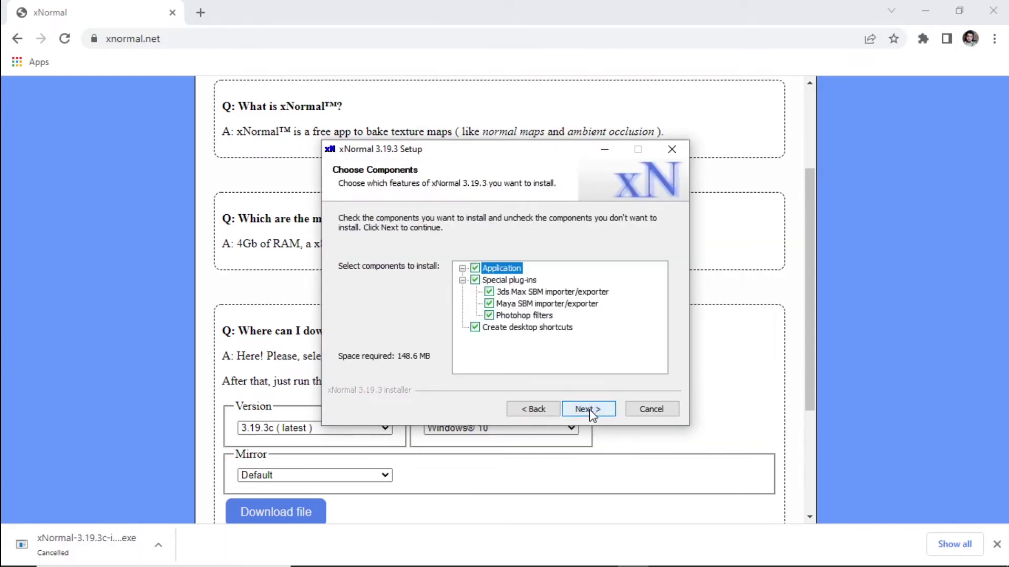
left_click(591, 412)
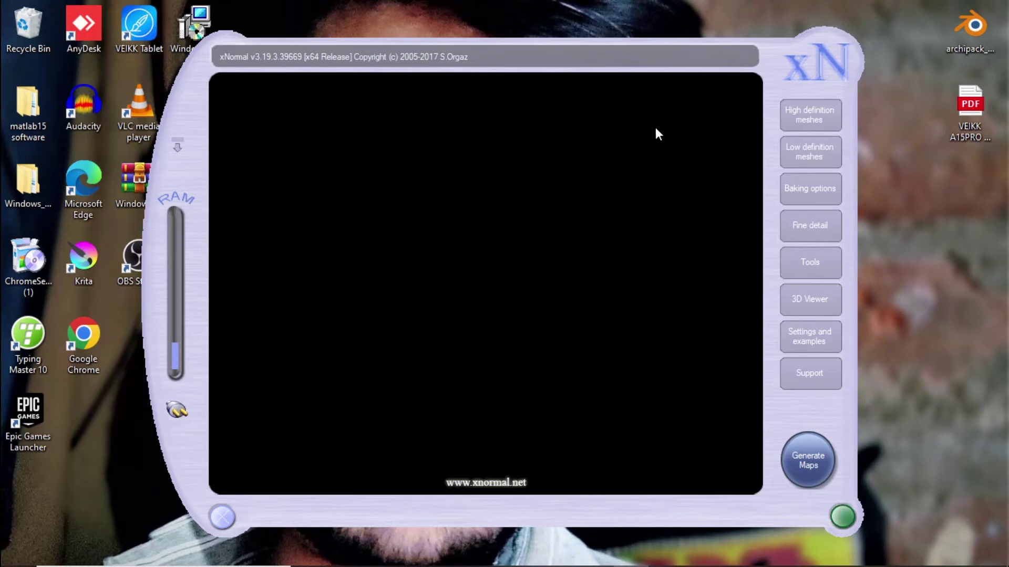
Add 'stylized rocks high poly model 1.obj' to xNormal's high definition meshes, then show the low definition list.
left_click(822, 122)
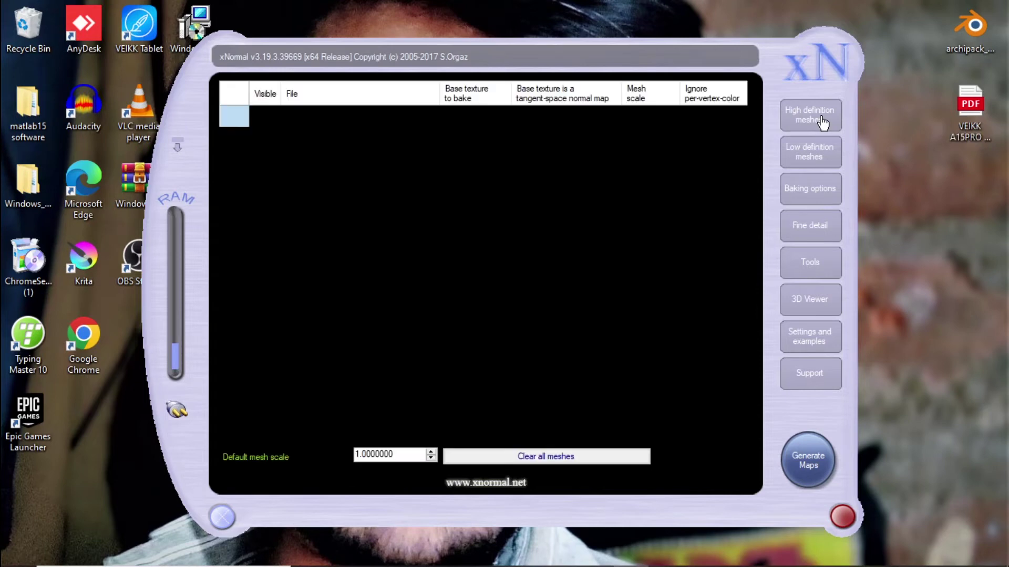
right_click(295, 114)
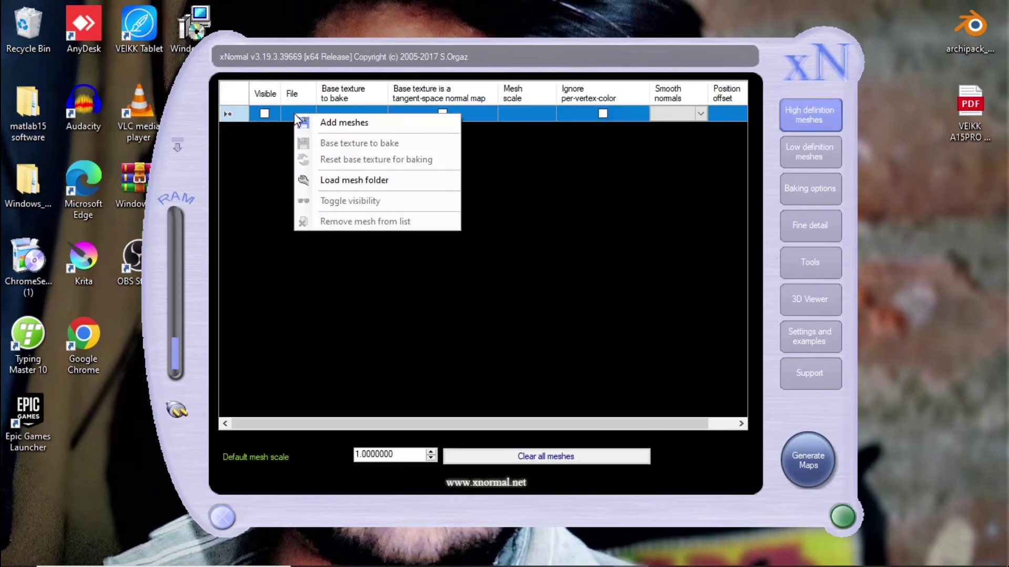
left_click(328, 126)
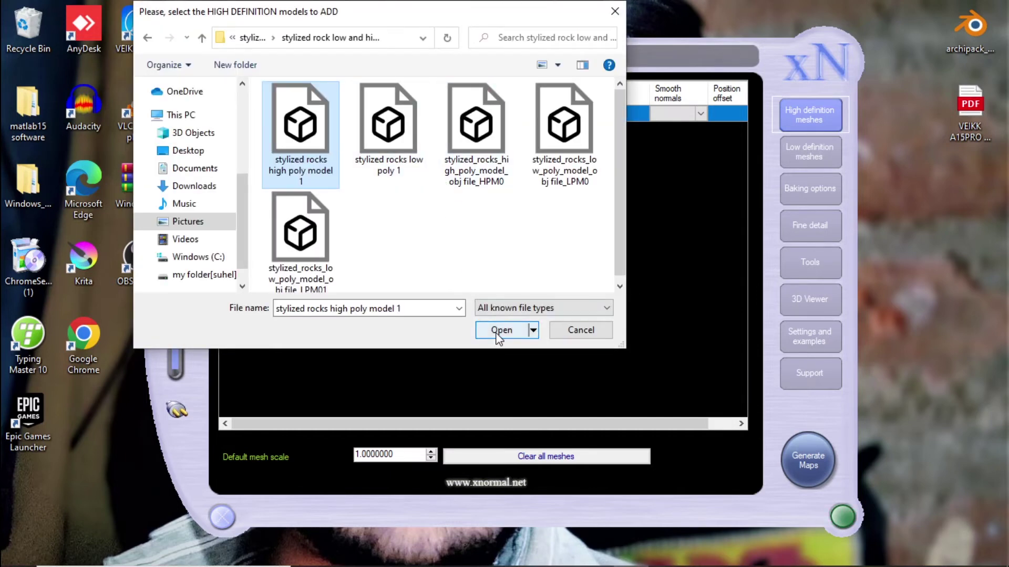
left_click(497, 331)
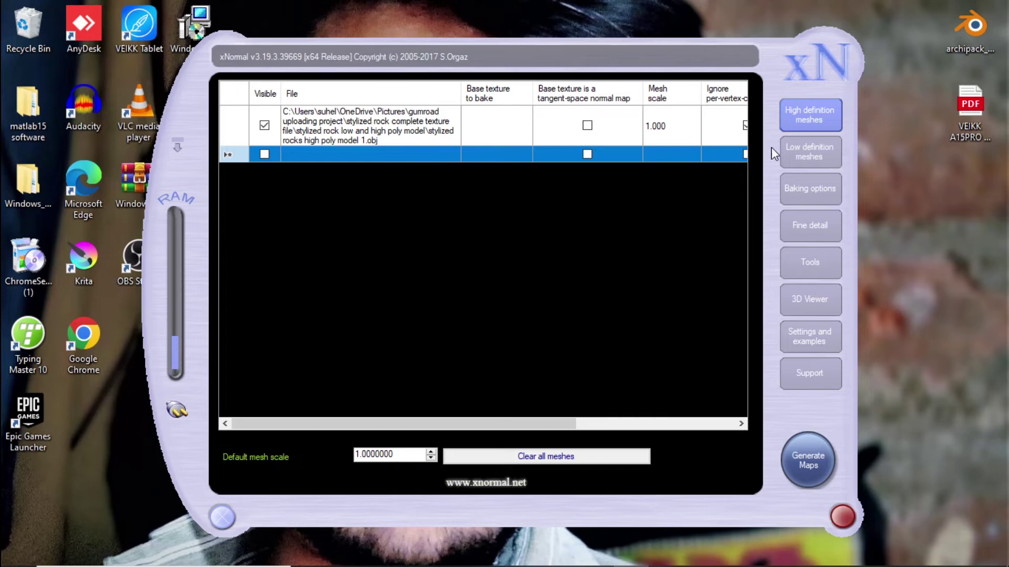
left_click(811, 152)
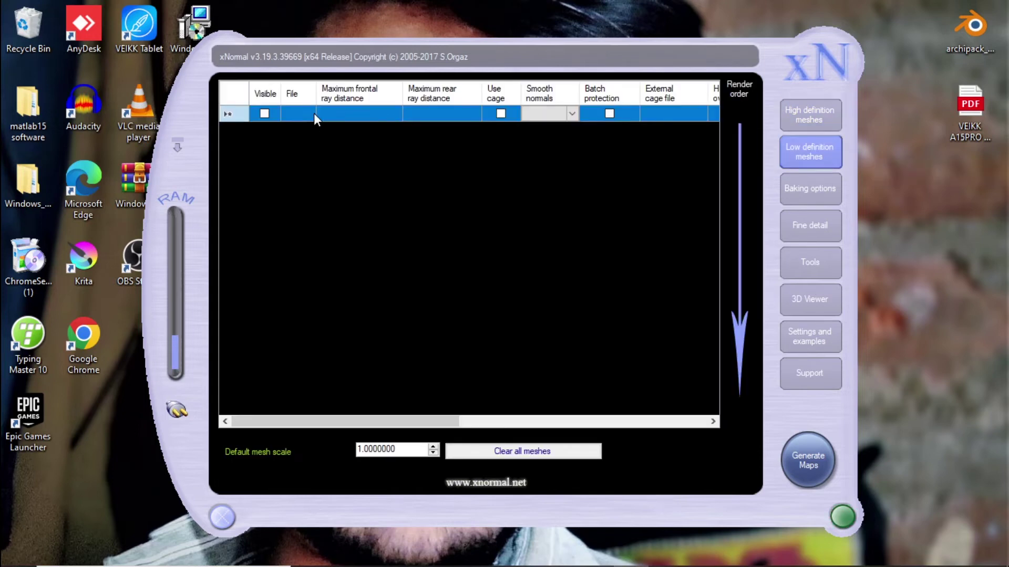
Add 'stylized rocks low poly 1.obj' as xNormal's low definition mesh.
right_click(314, 112)
left_click(370, 125)
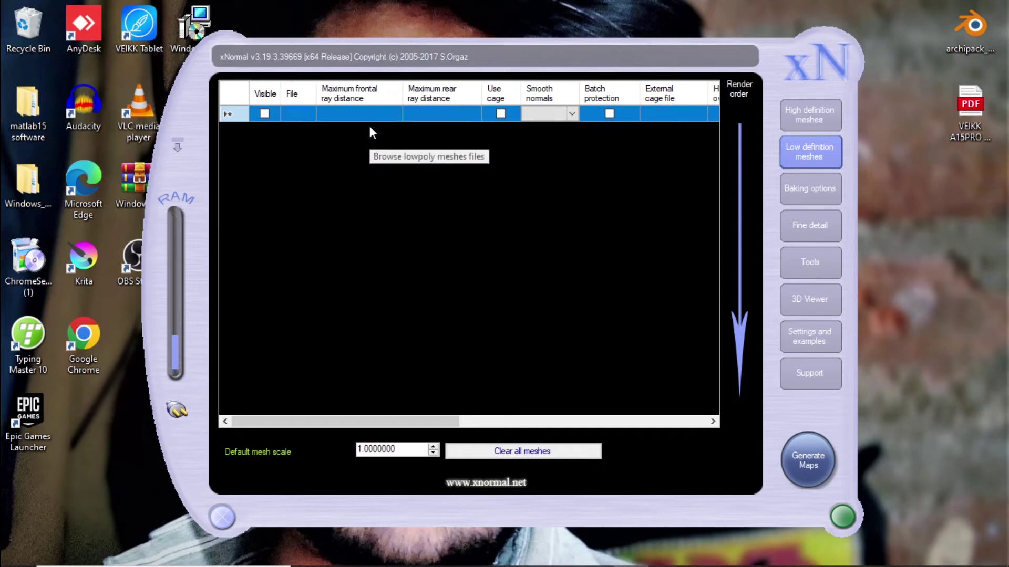
left_click(378, 120)
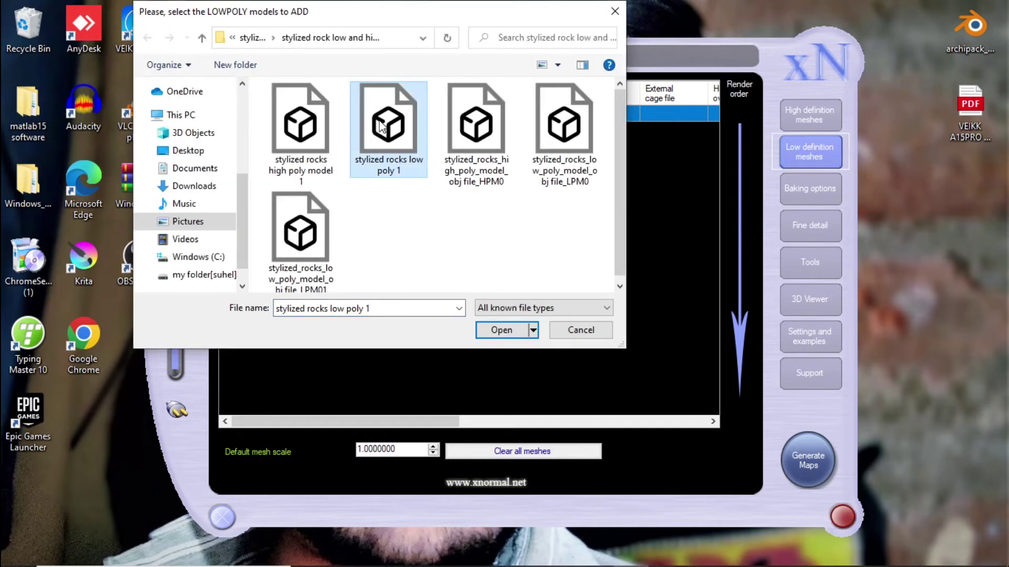
left_click(509, 331)
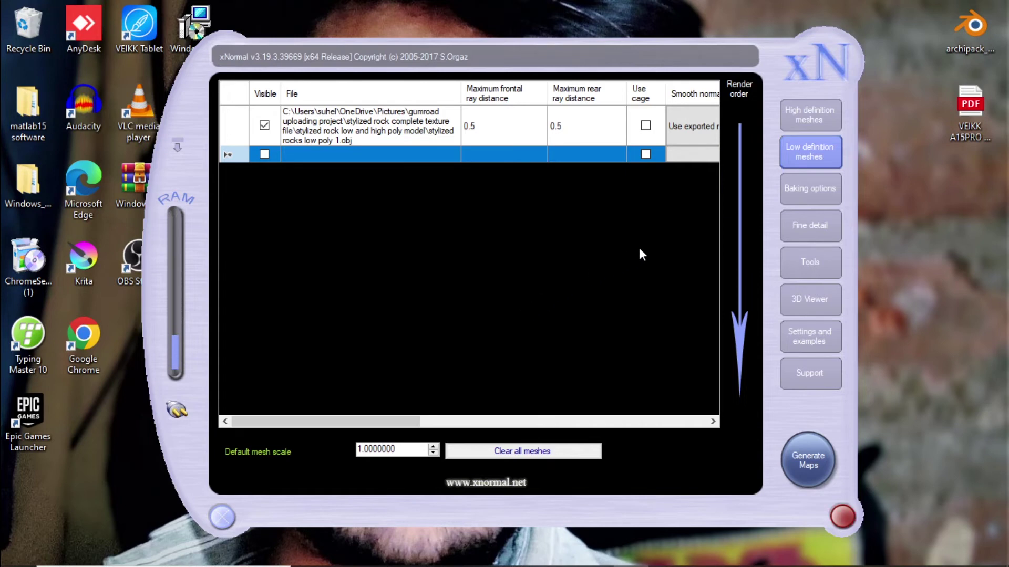
Set the bake output file to 'stylized rock_.tif' in the model folder from Baking options.
left_click(814, 197)
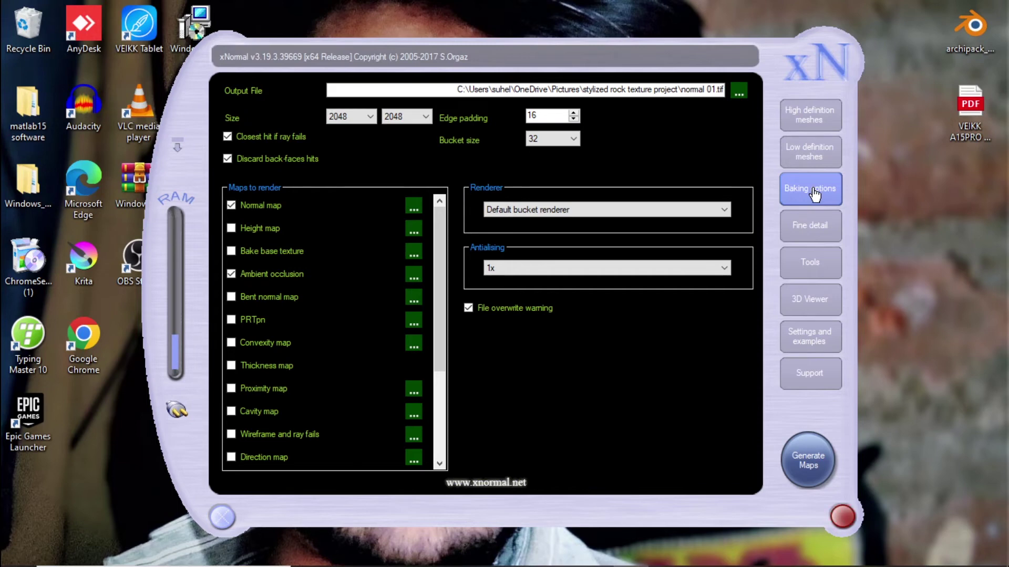
left_click(738, 92)
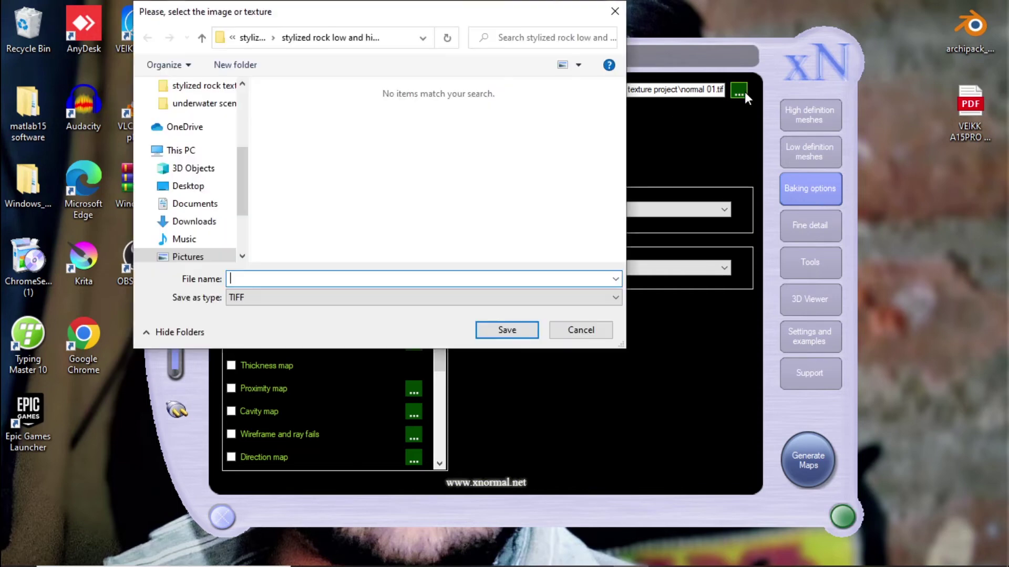
type("stylized rock ")
type("_")
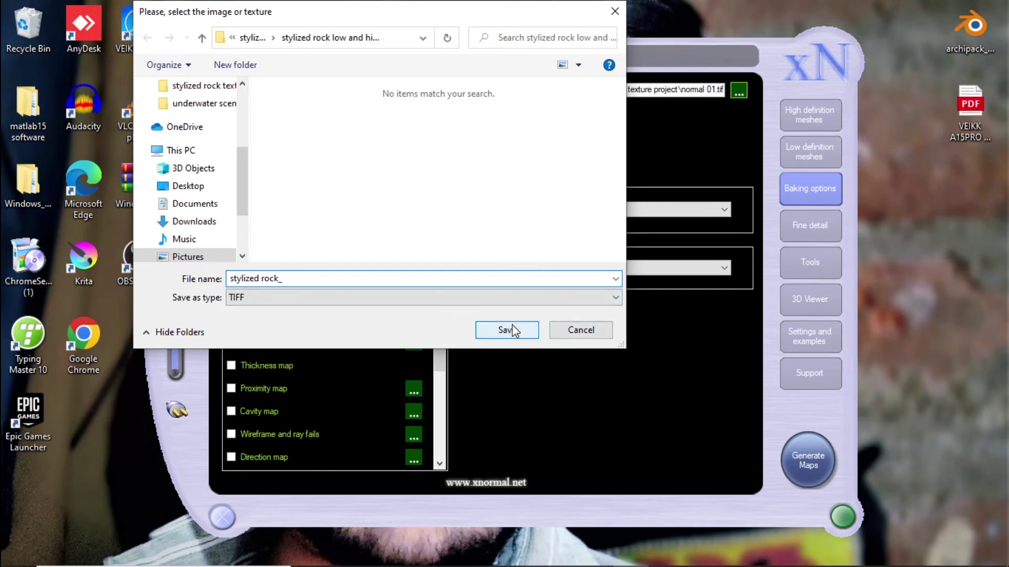
left_click(512, 331)
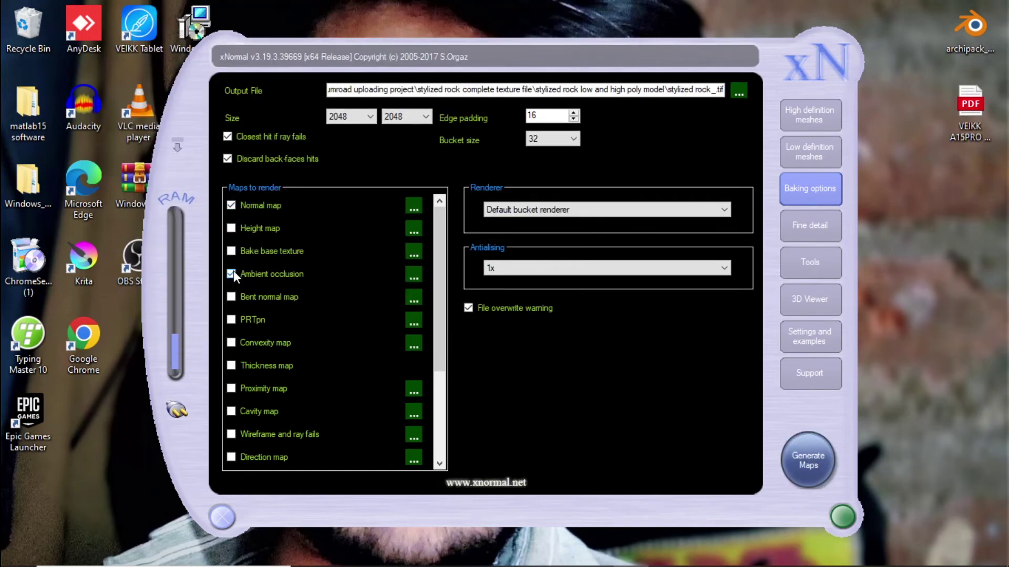
scroll(234, 270, "down", 2)
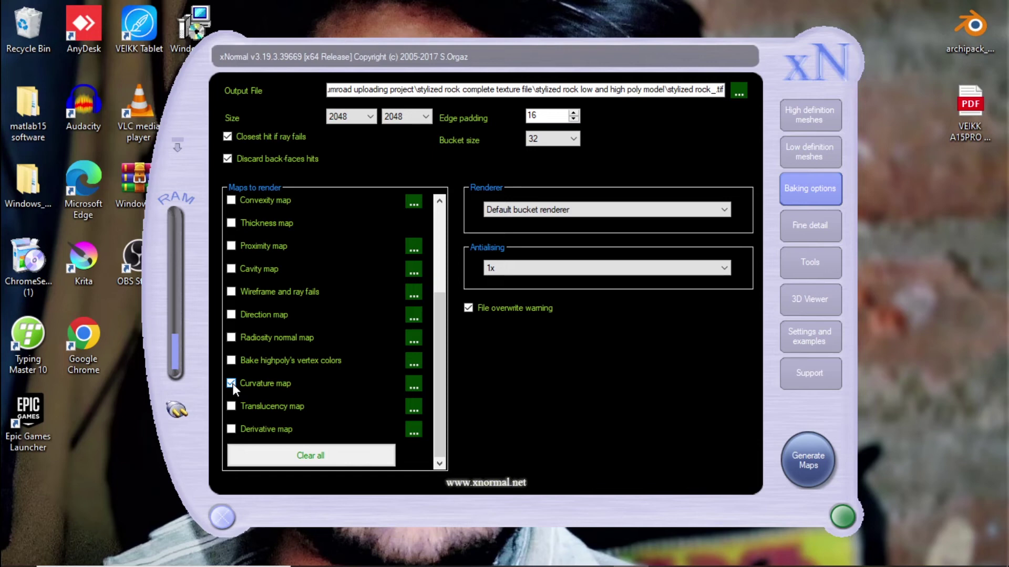
Generate the normal, ambient occlusion and curvature maps for the rock.
left_click(808, 466)
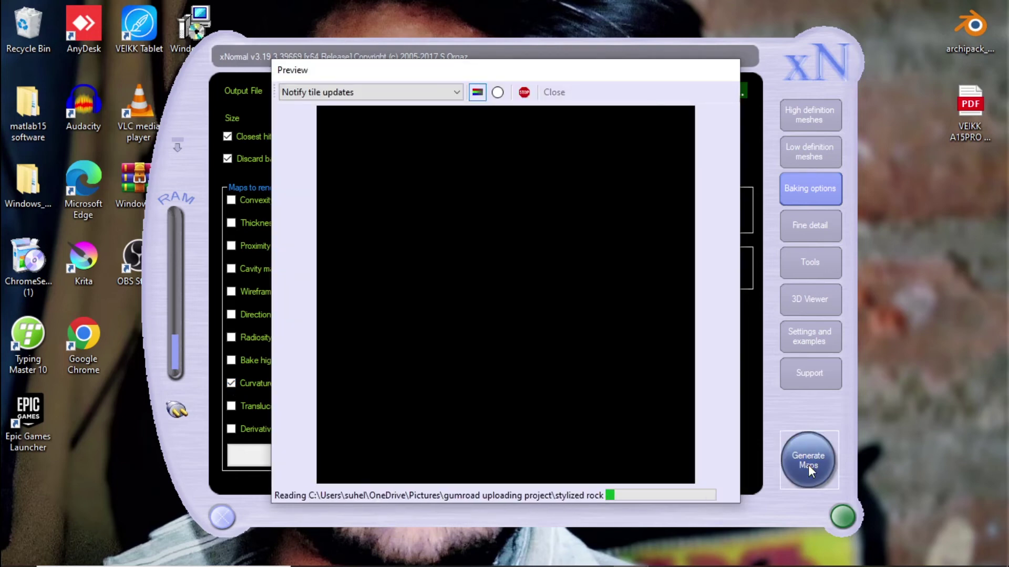